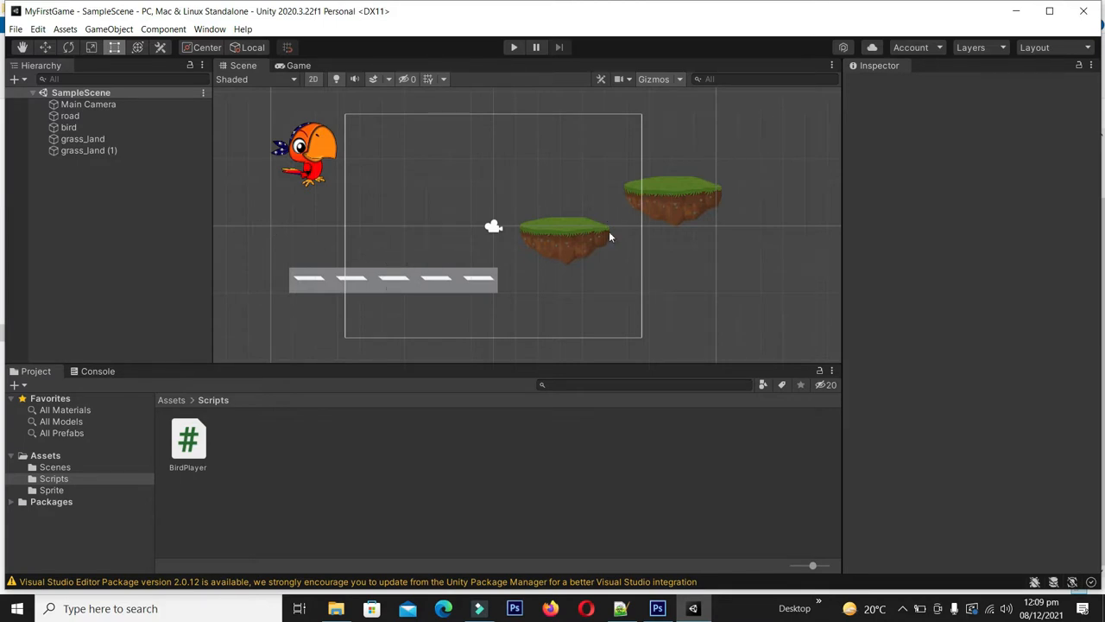
Move the grass_land platform above the road to about X -2.65, Y 3.02, and play-test the scene.
click(571, 248)
drag(571, 247, 440, 161)
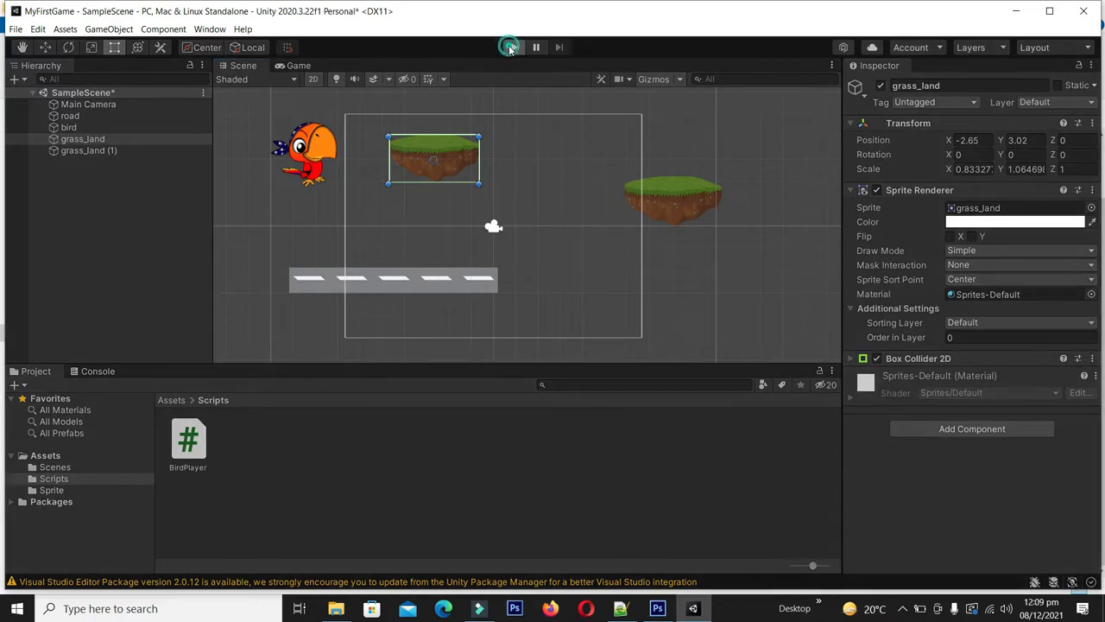
click(511, 47)
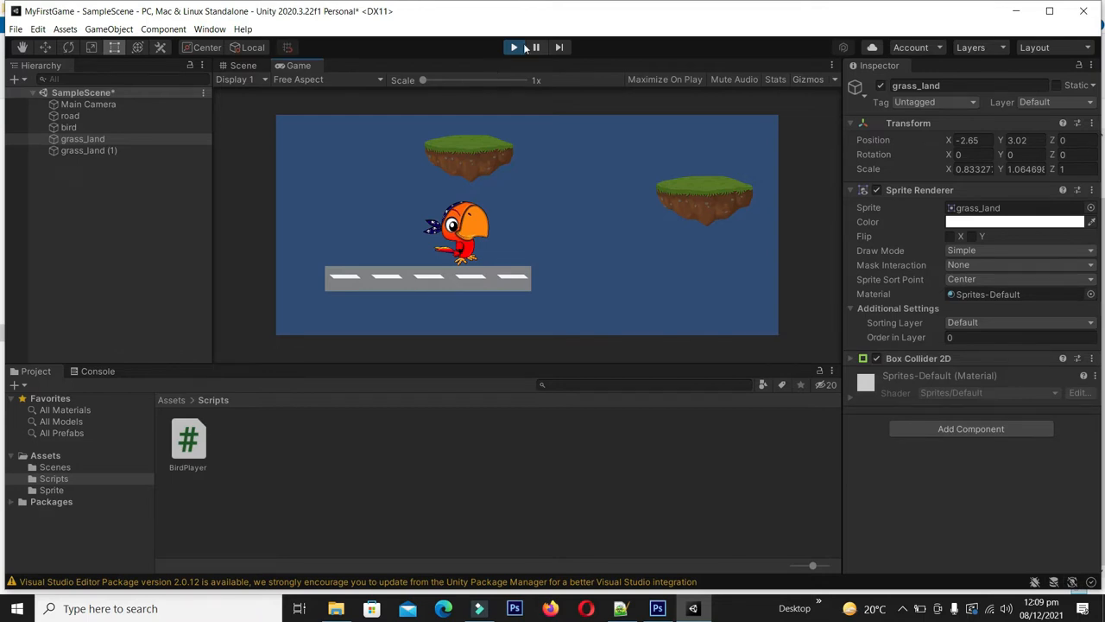
click(514, 46)
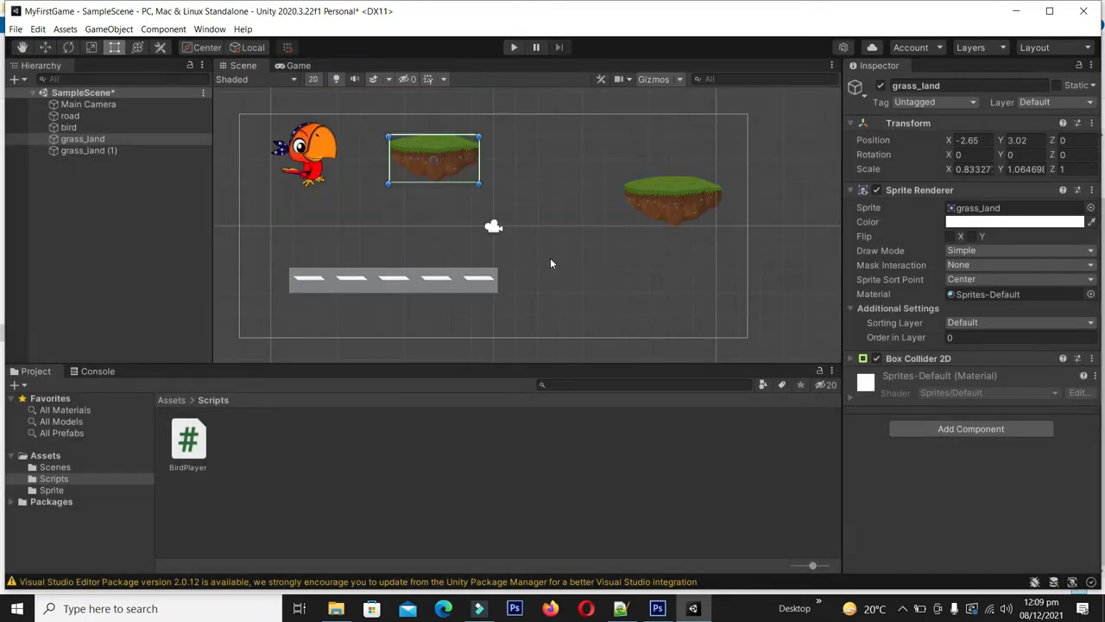
Add a Platform Effector 2D component to the grass_land platform above the road.
click(587, 214)
click(440, 159)
click(970, 429)
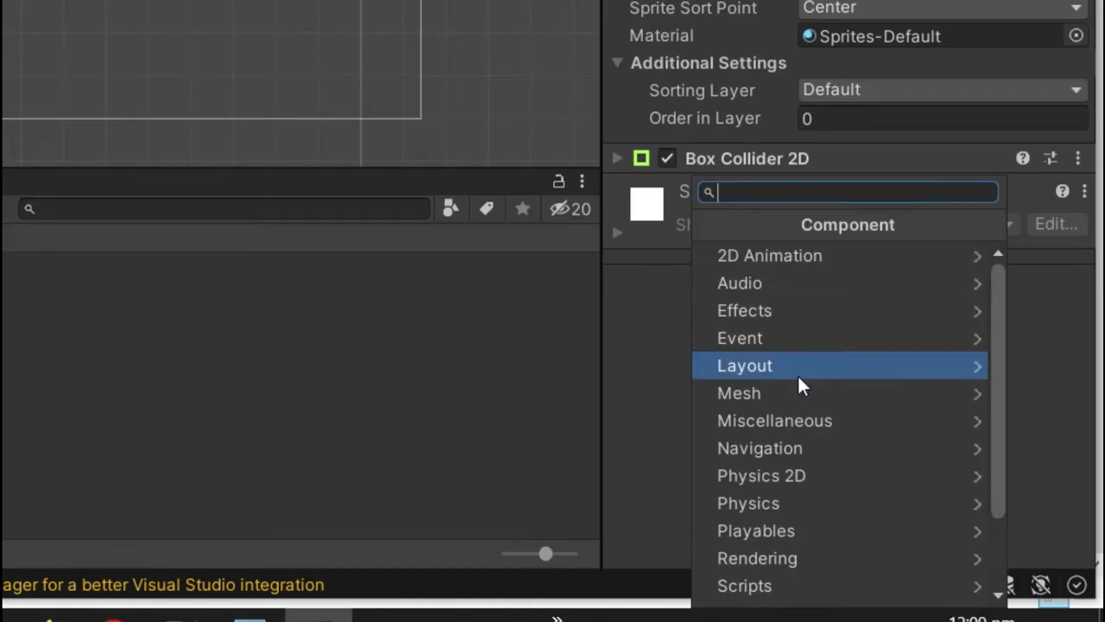
click(781, 474)
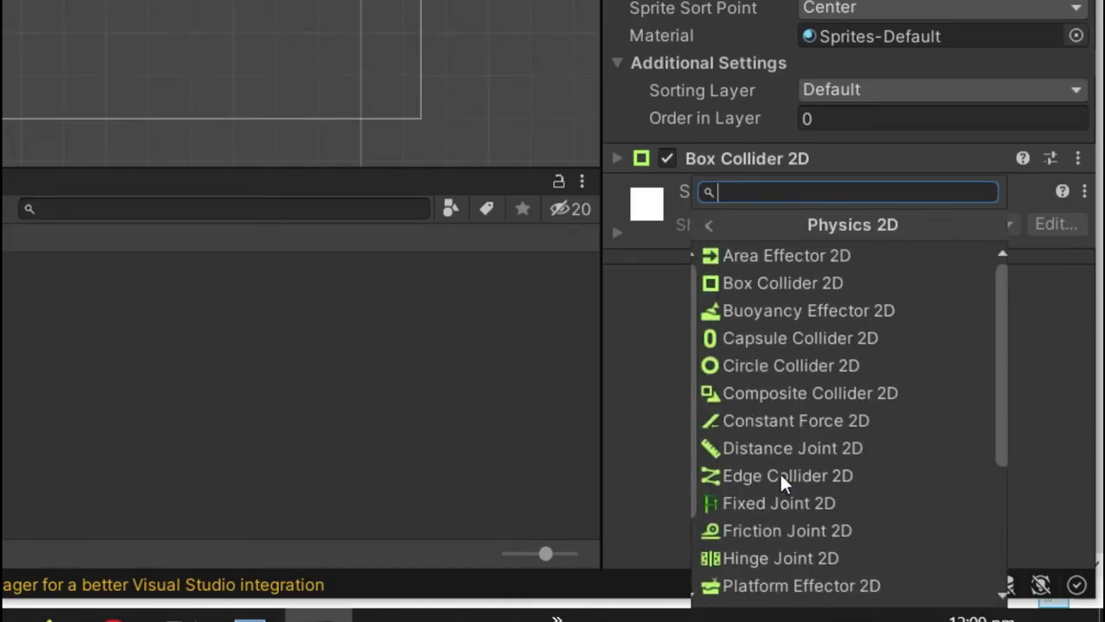
scroll(984, 362, down, 5)
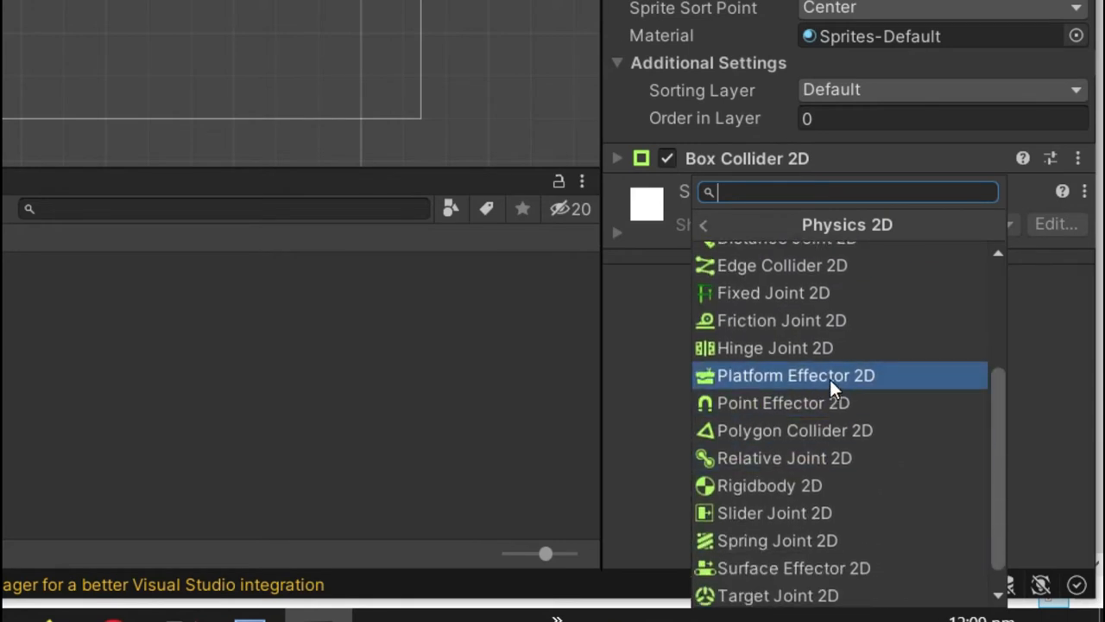
click(830, 379)
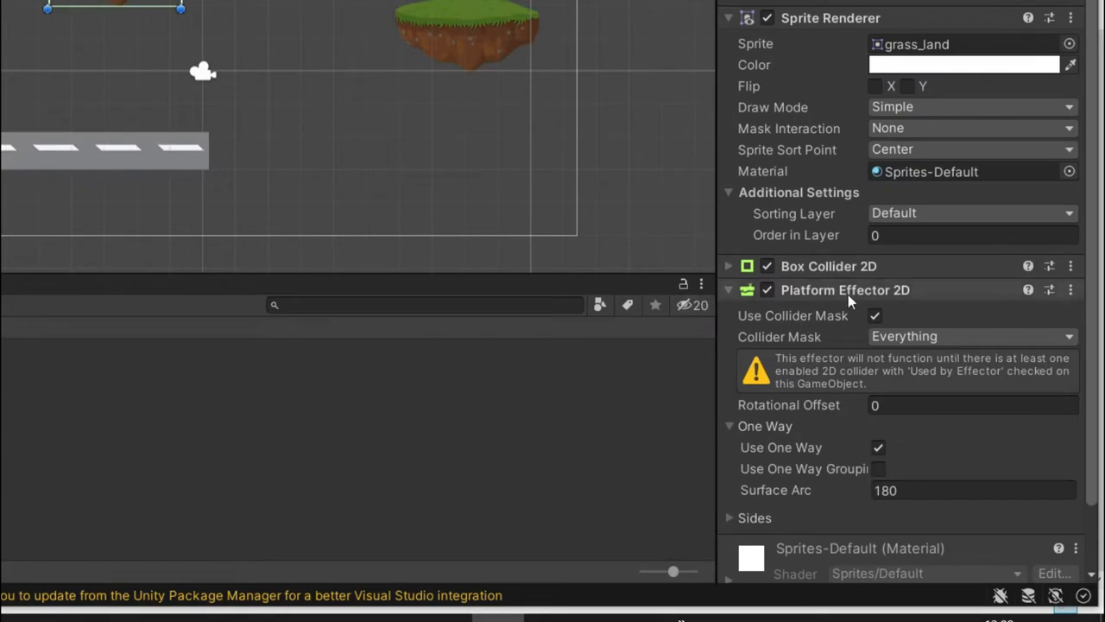
Enable Used By Effector on grass_land's Box Collider 2D.
click(728, 268)
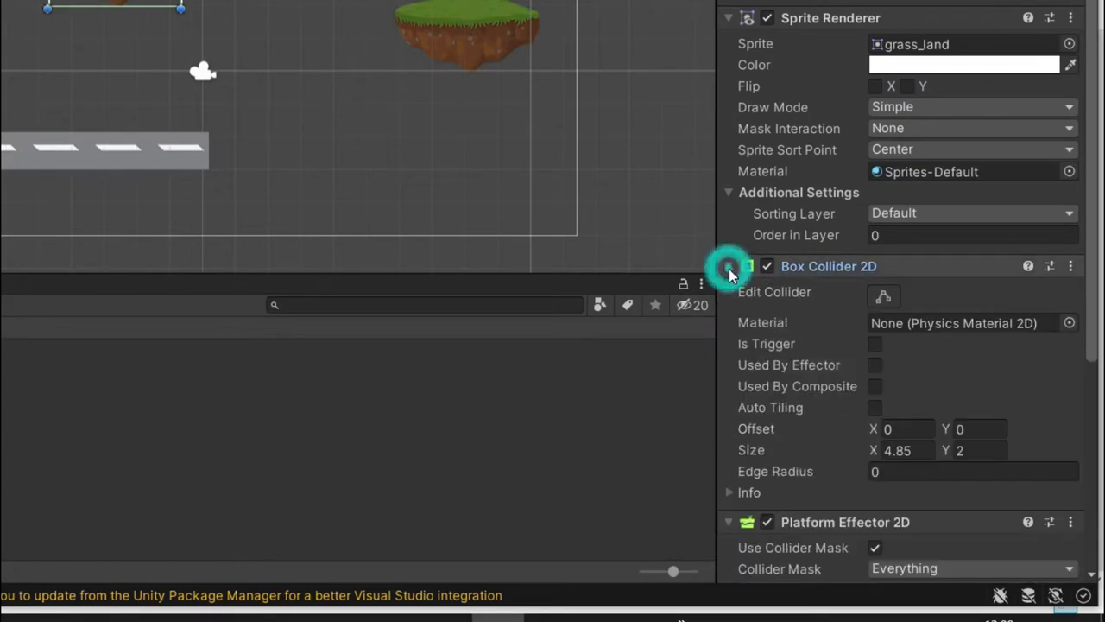
click(875, 366)
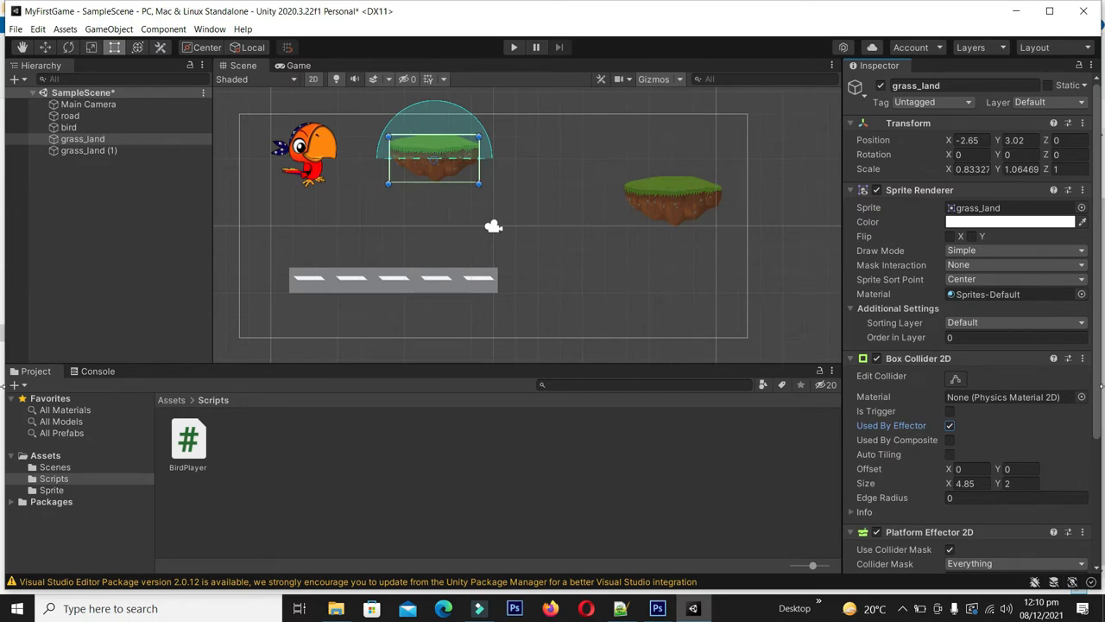
scroll(967, 345, down, 3)
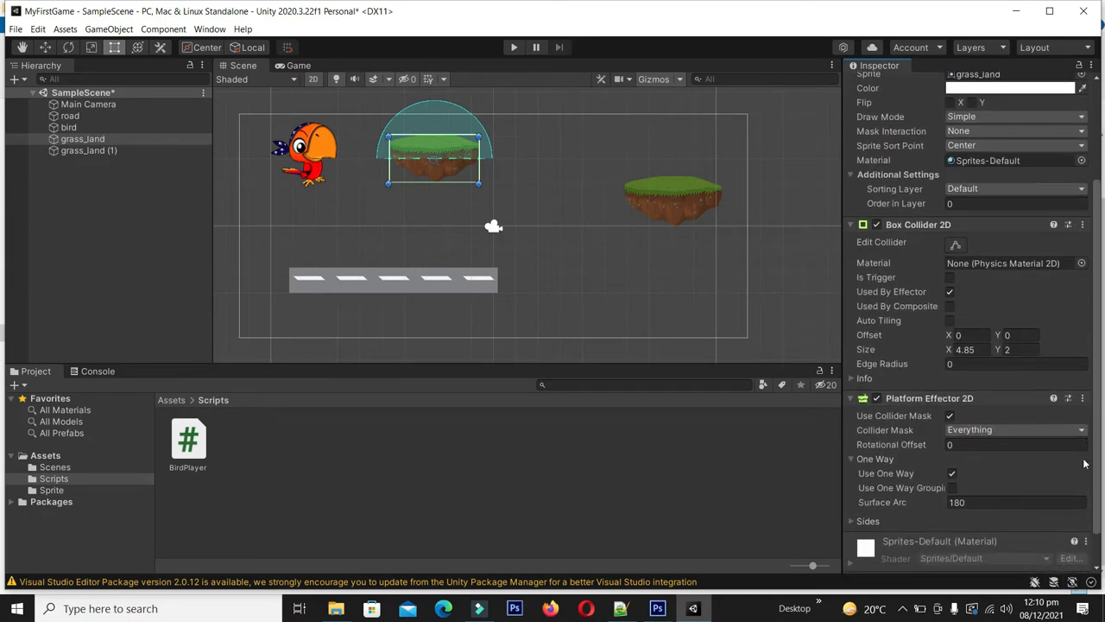
Play-test the scene by making the bird jump up against the grass platform from below, and stop the game.
click(528, 152)
click(516, 51)
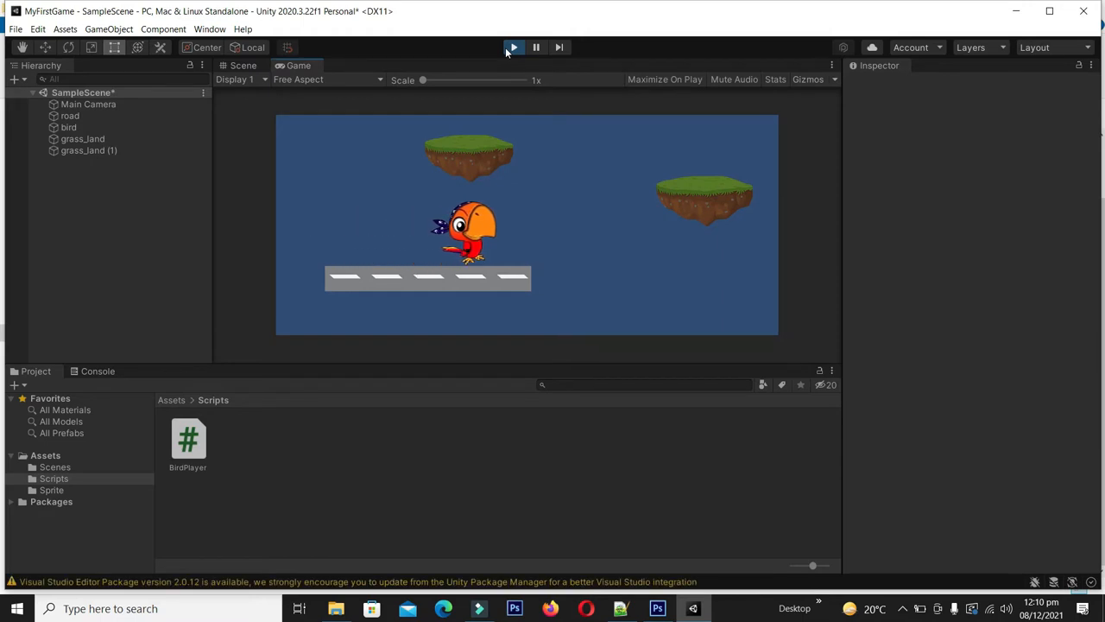
key(space)
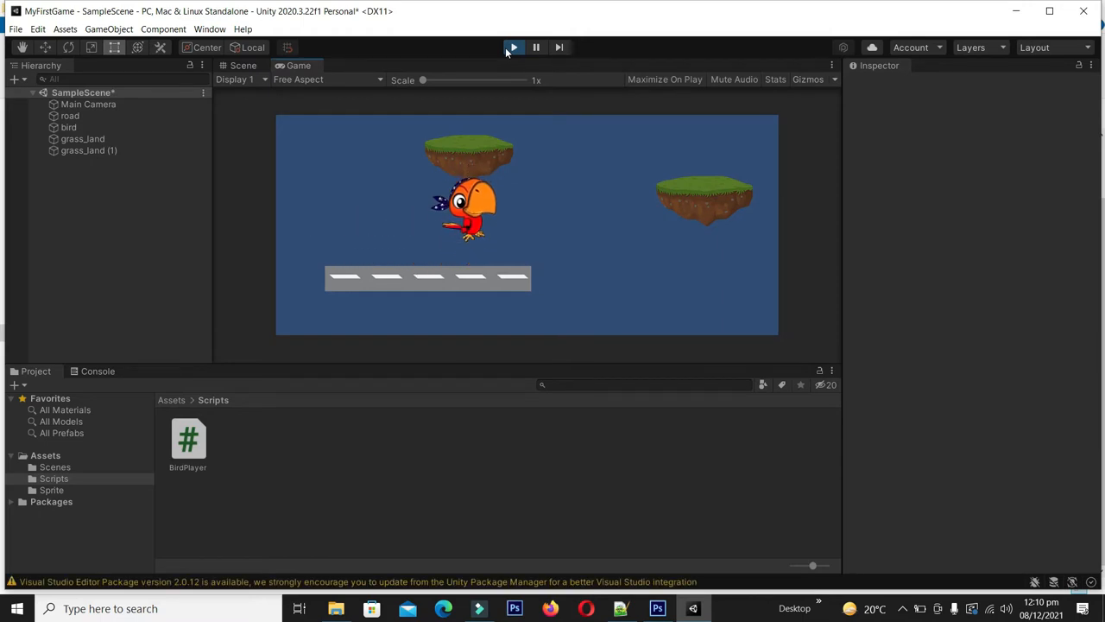
key(space)
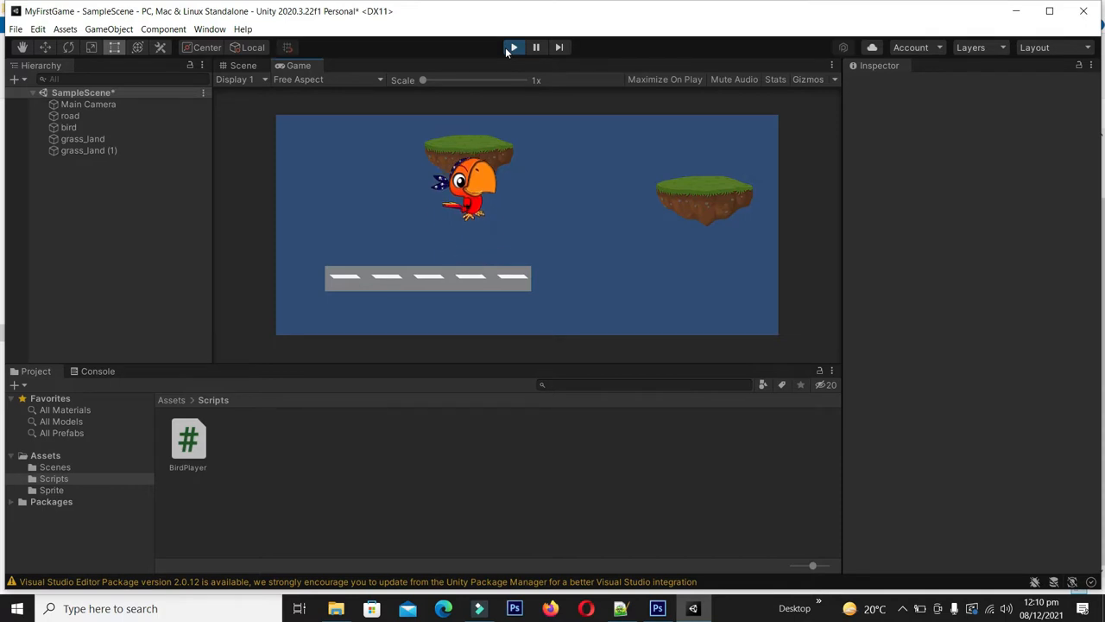
key(space)
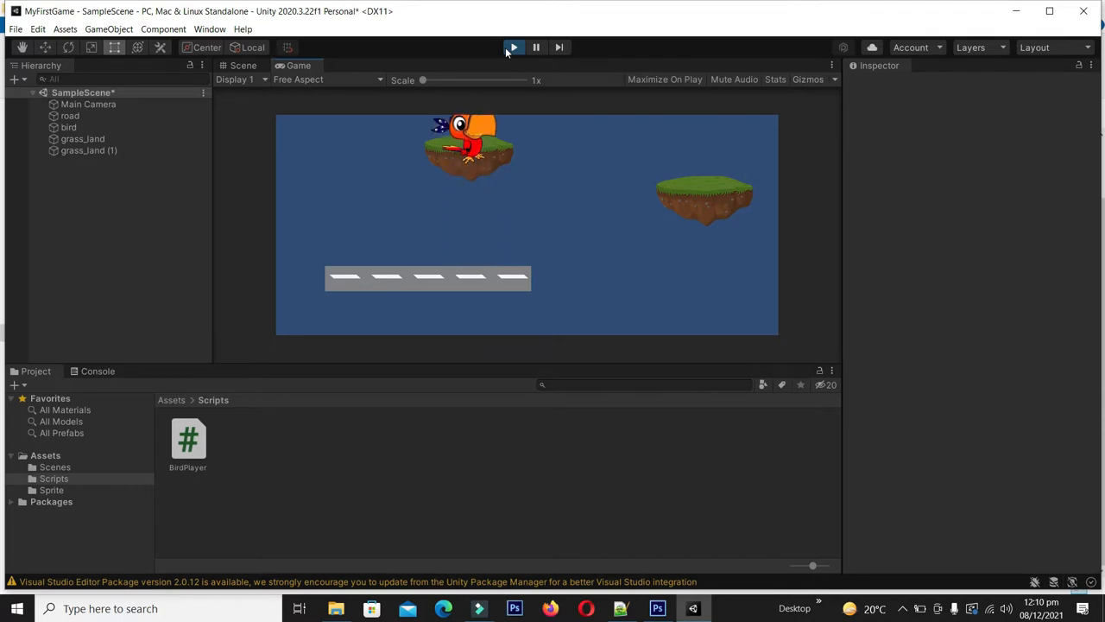
key(space)
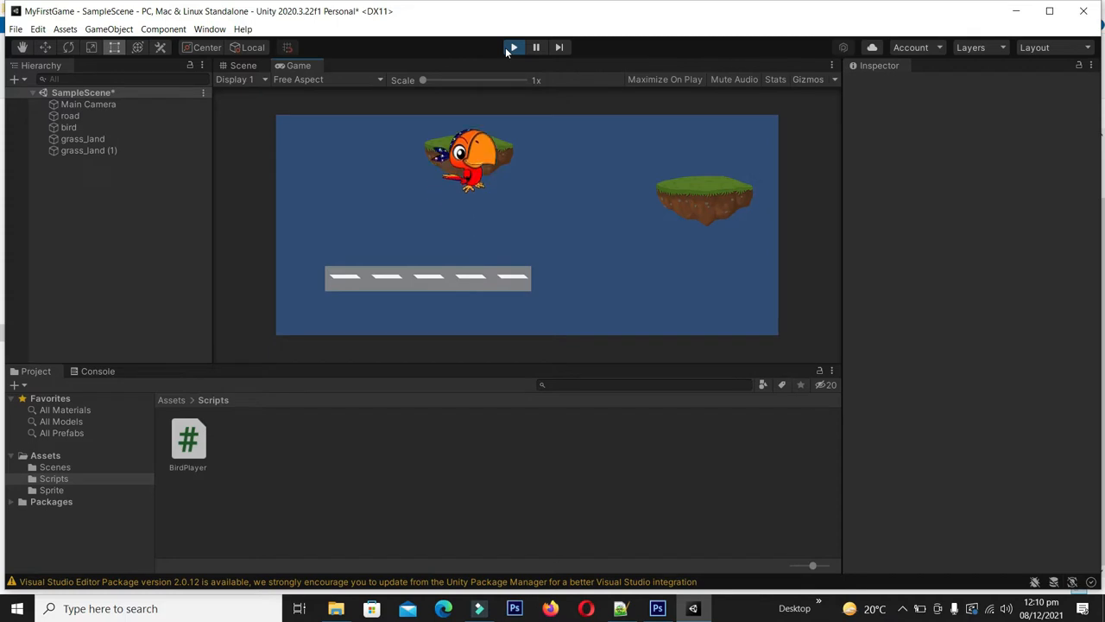
key(space)
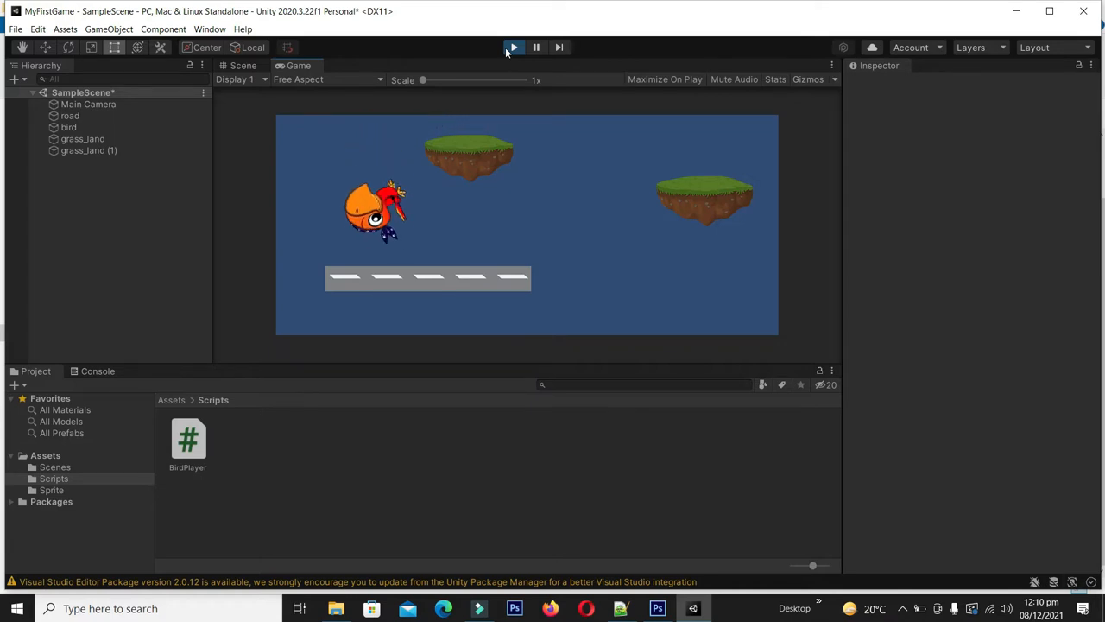
key(Right)
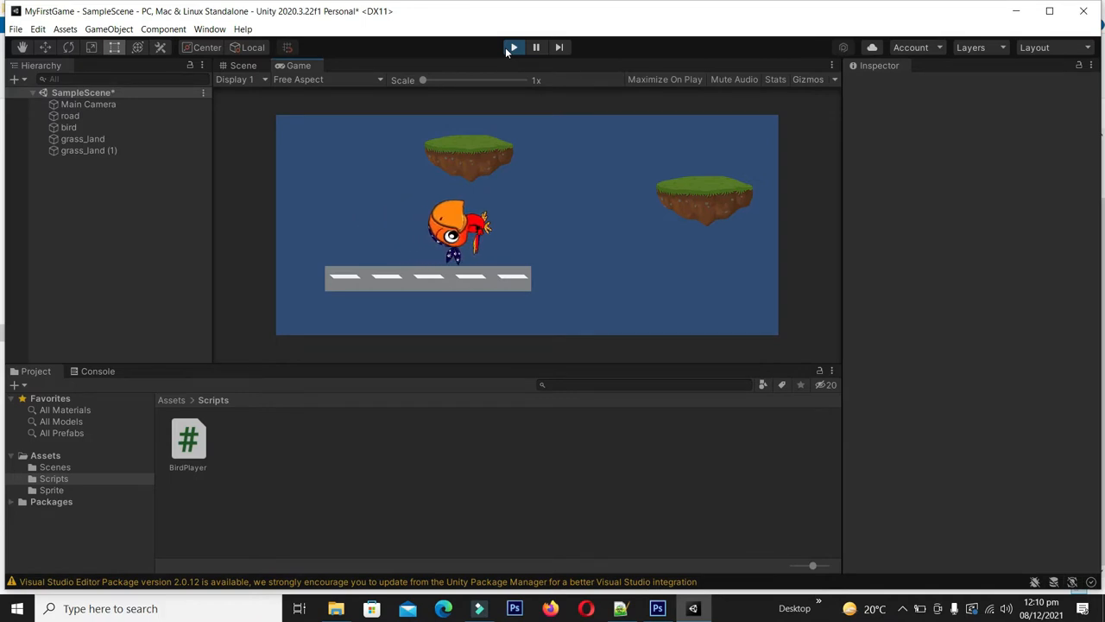
key(Up)
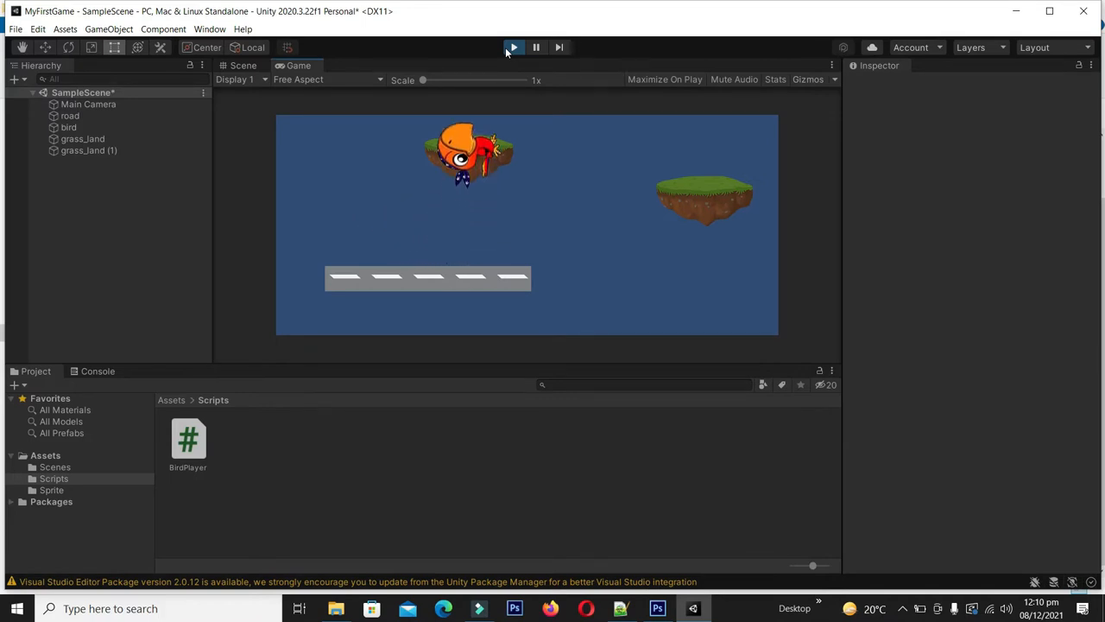
key(Up)
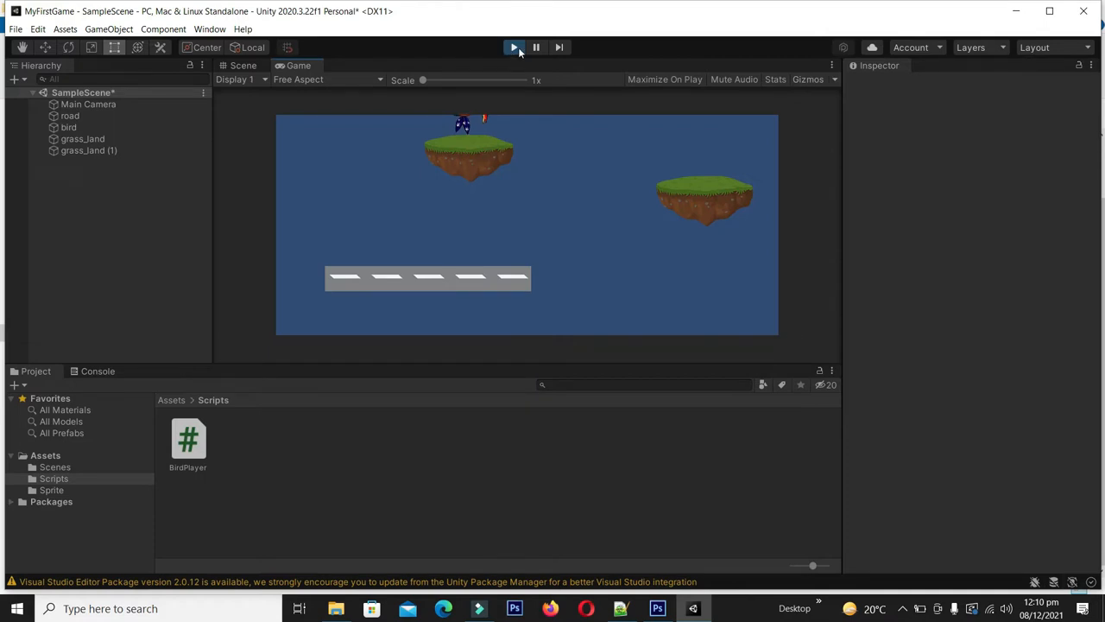
click(514, 47)
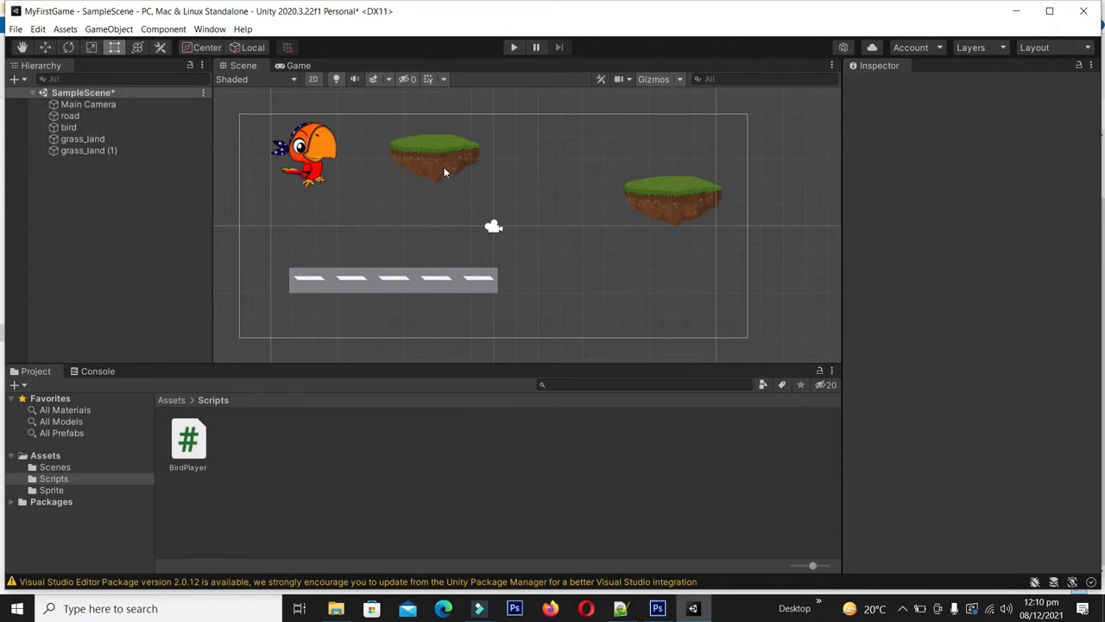
Turn off Use One Way in the Platform Effector 2D of the grass_land platform.
click(444, 172)
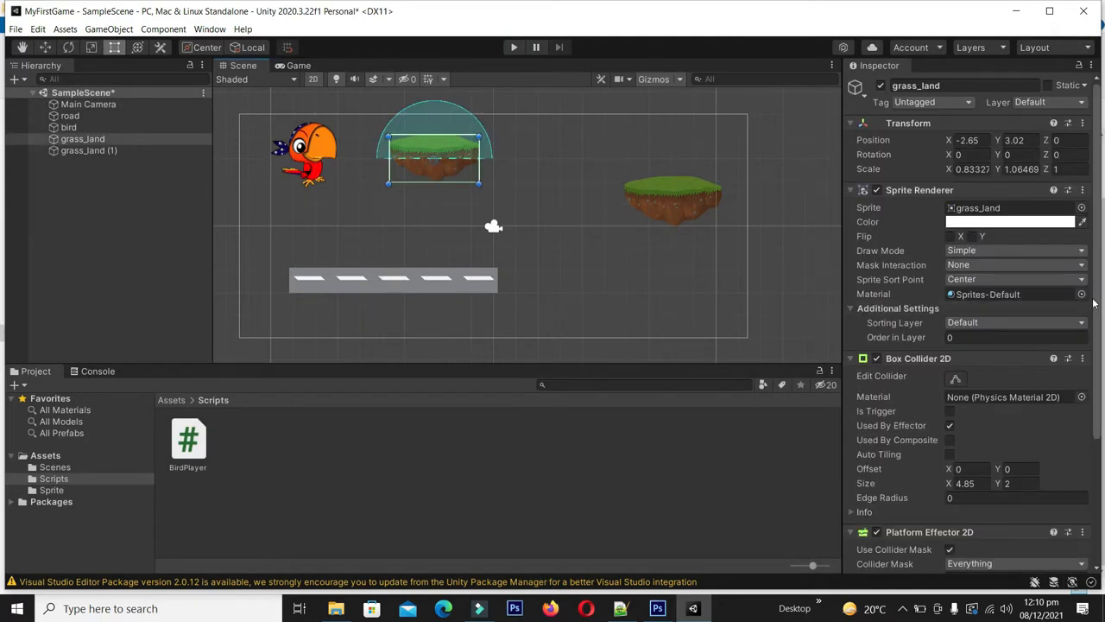
scroll(1094, 302, down, 5)
click(950, 435)
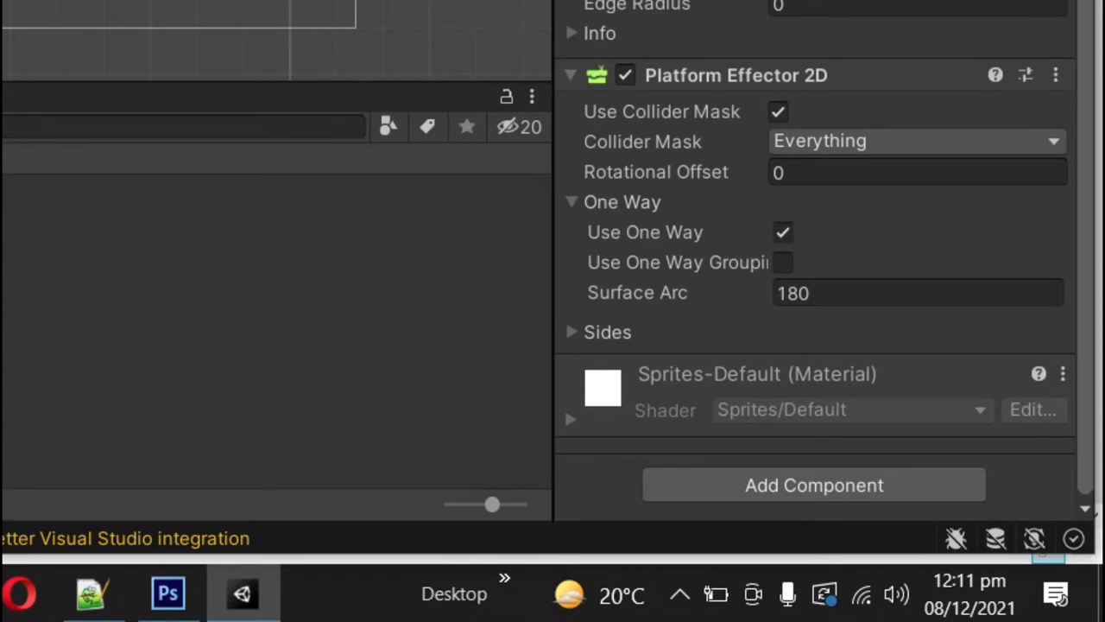
click(783, 233)
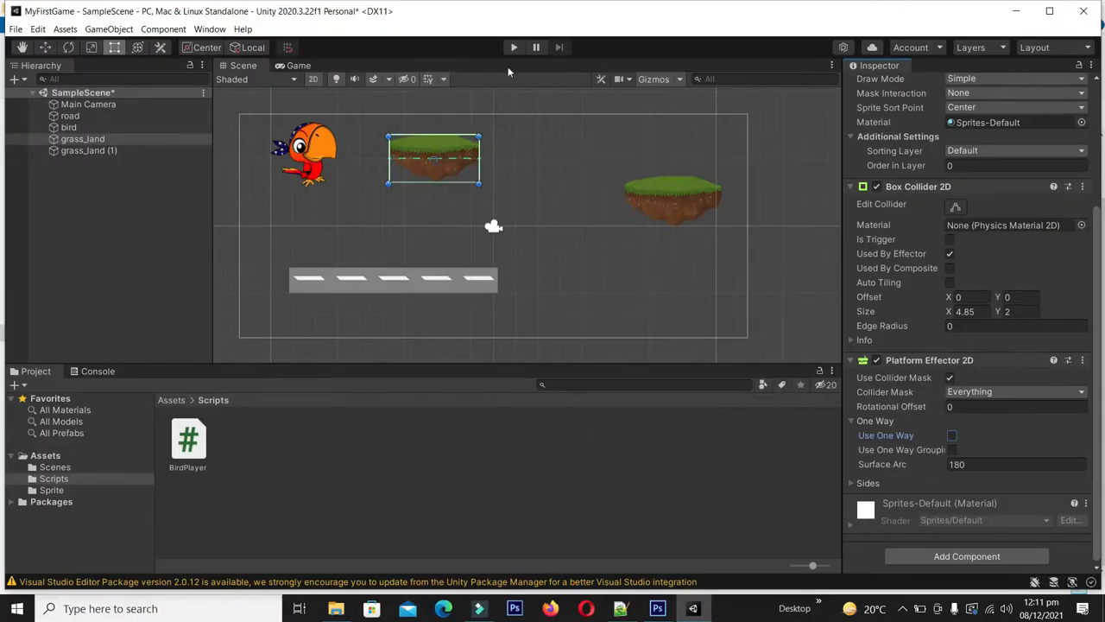
Play-test the bird's jumps beneath the grass platform with one-way collision disabled, and stop the game.
click(513, 48)
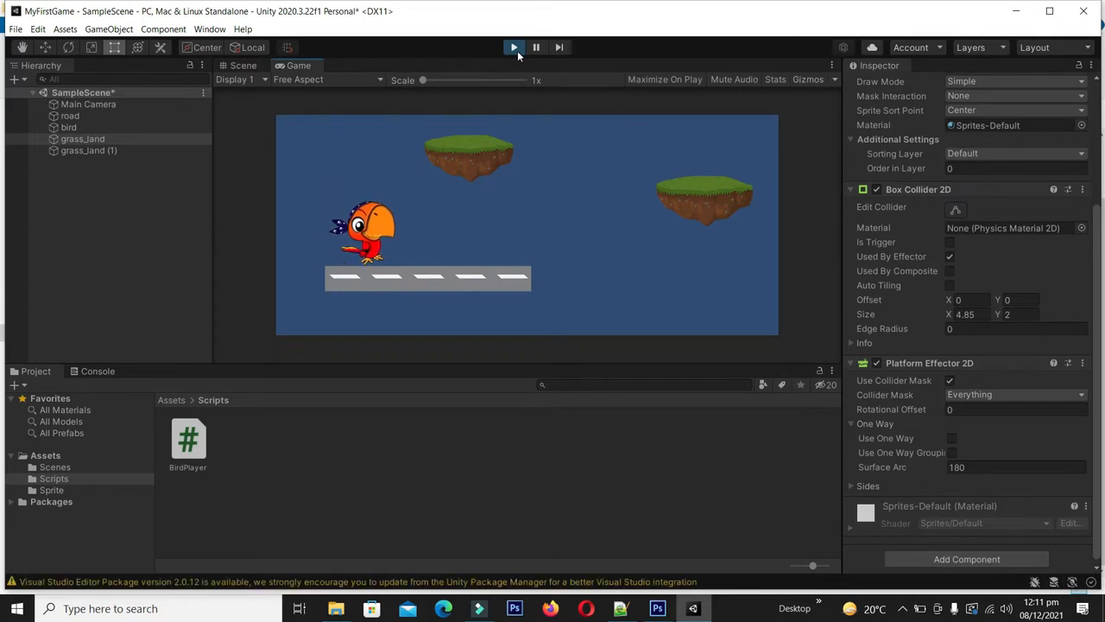
key(Right)
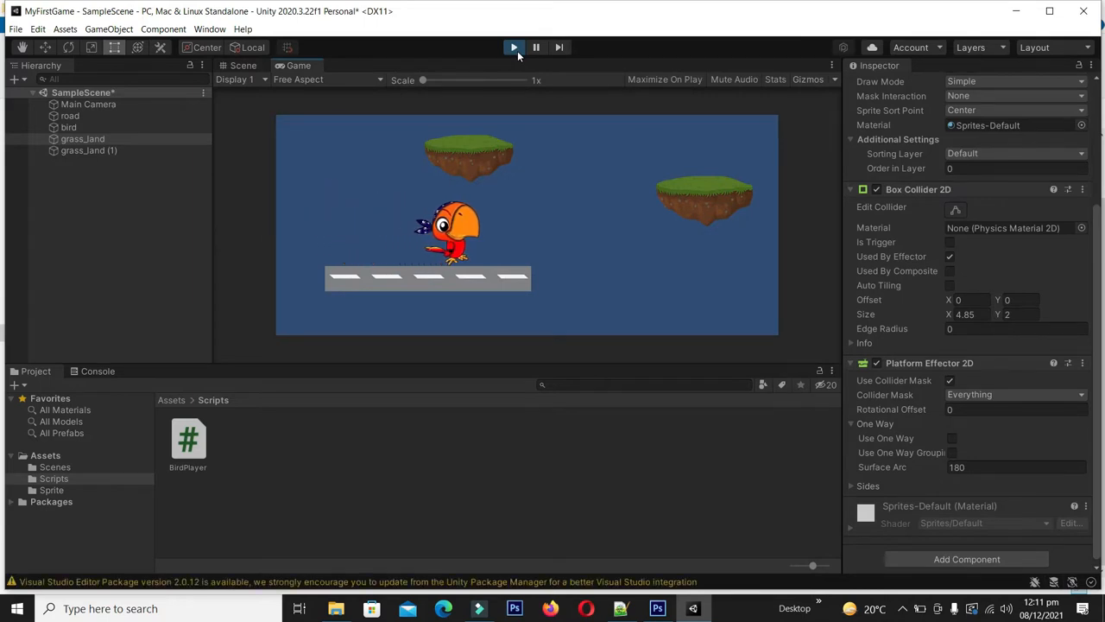
key(space)
key(space)
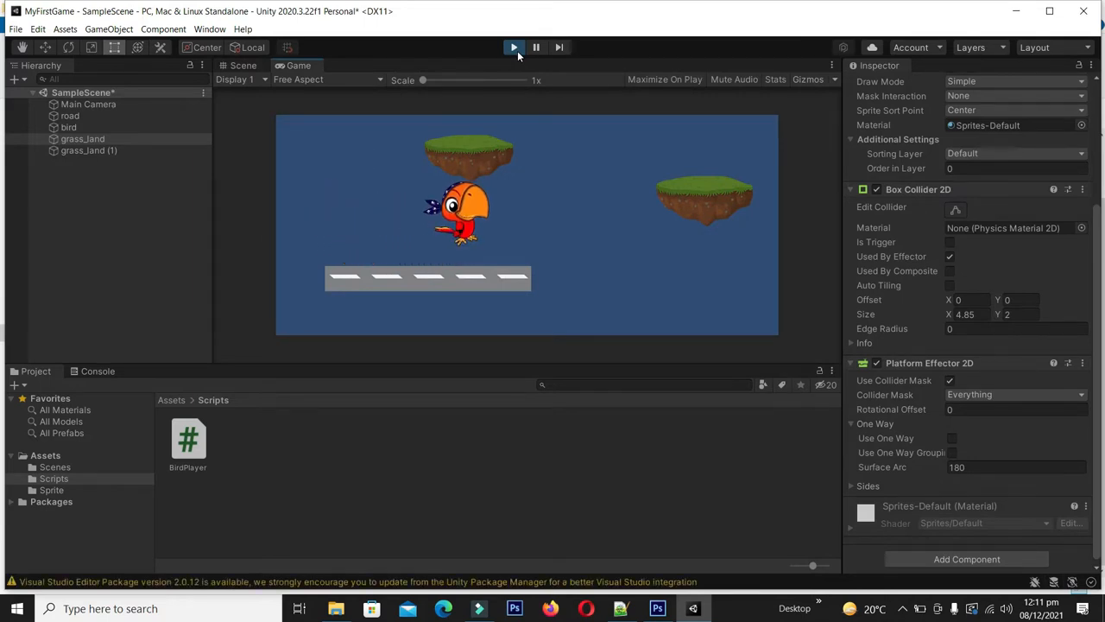
key(space)
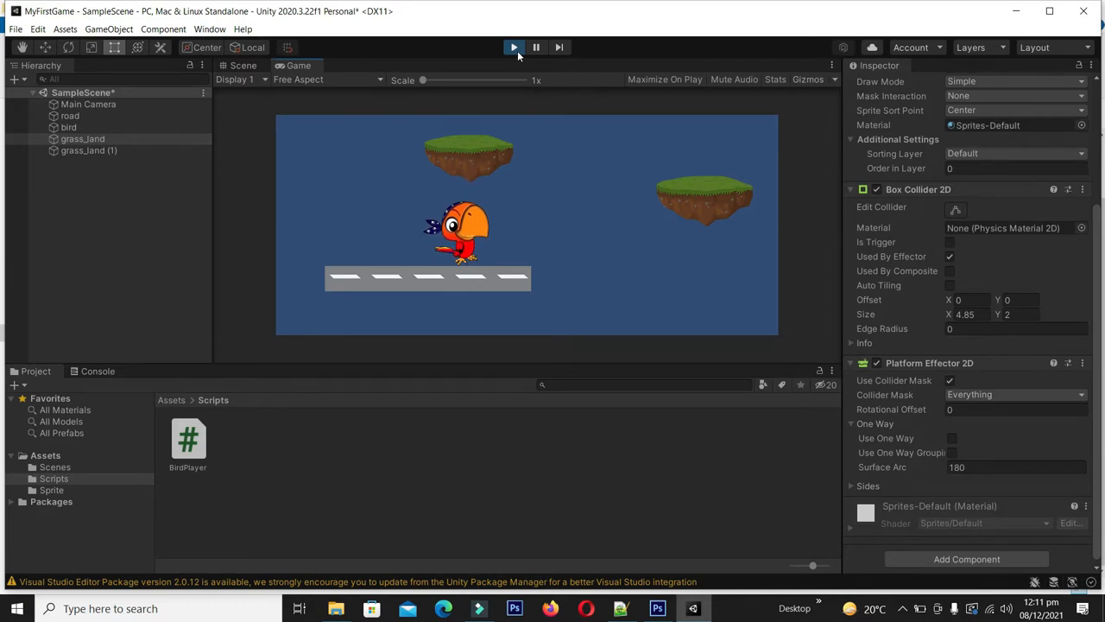
key(space)
key(space)
key(space)
key(Left)
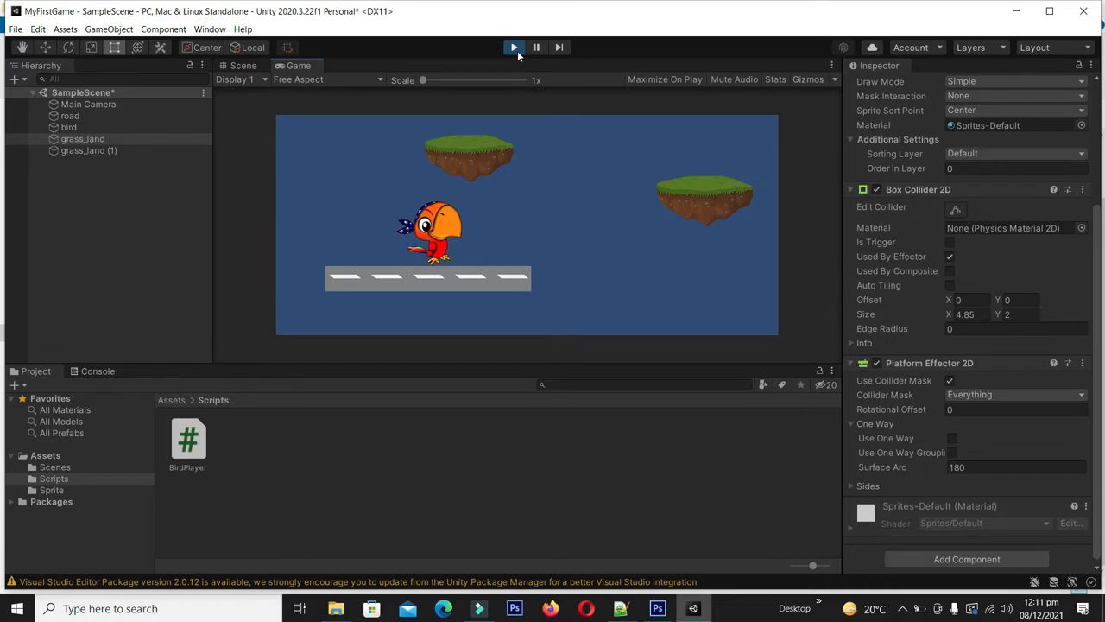
click(515, 49)
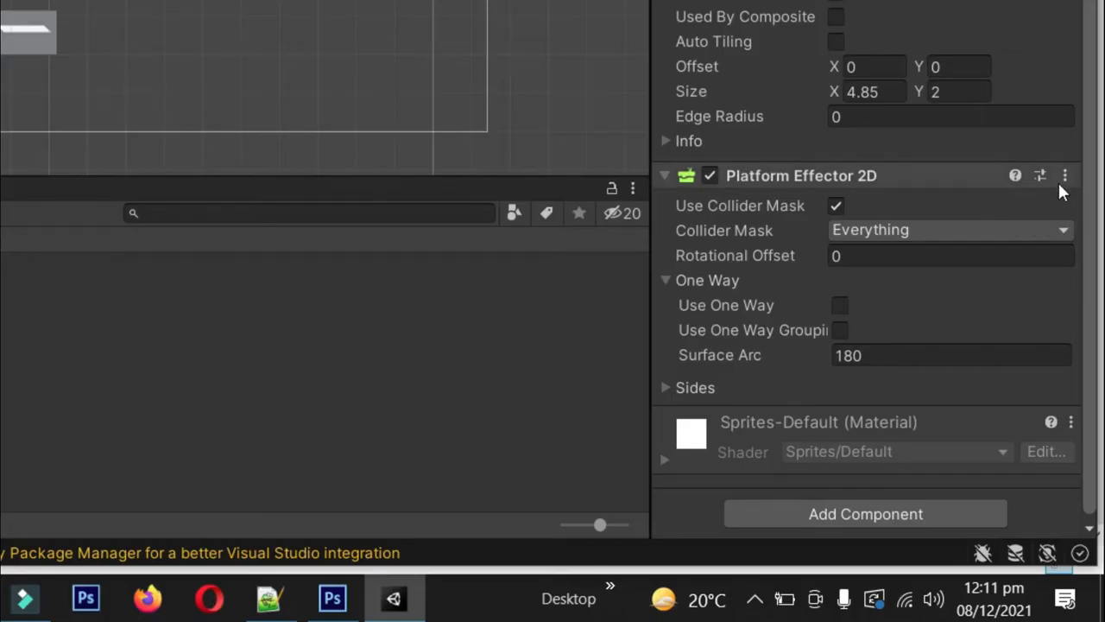
Remove the Platform Effector 2D component from grass_land.
click(1064, 176)
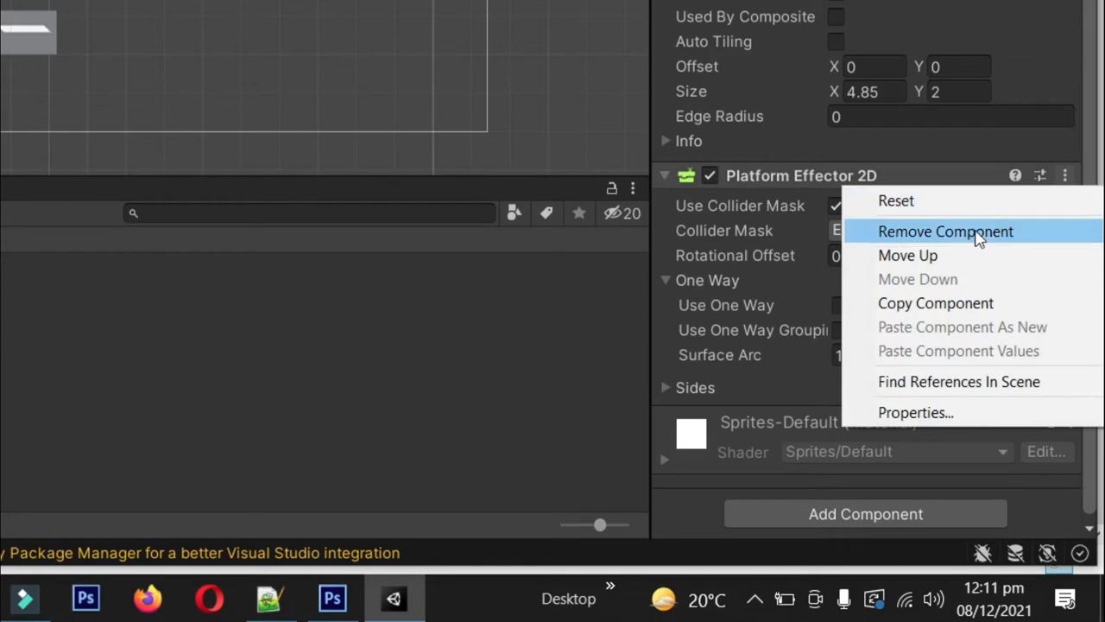
click(907, 233)
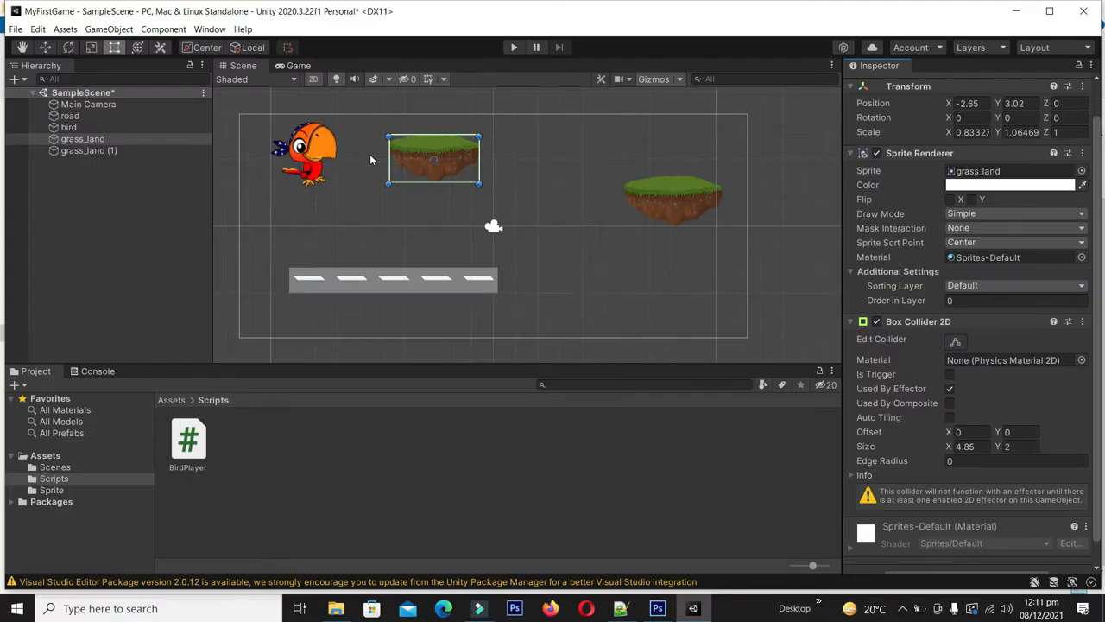
Add a Surface Effector 2D component to the grass_land platform.
scroll(1018, 509, down, 1)
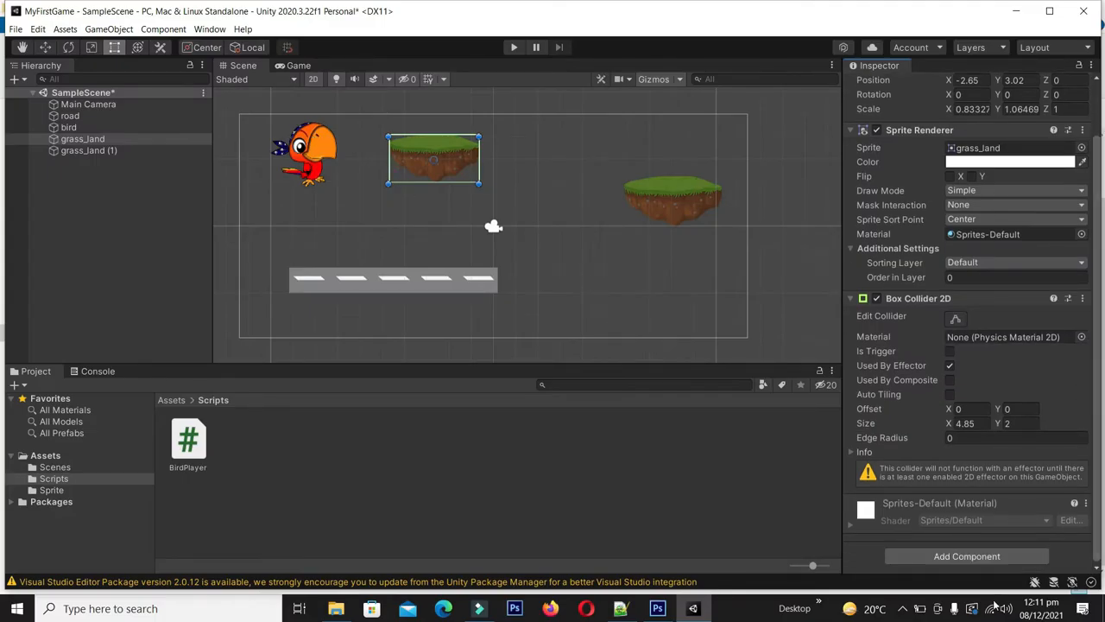
click(954, 557)
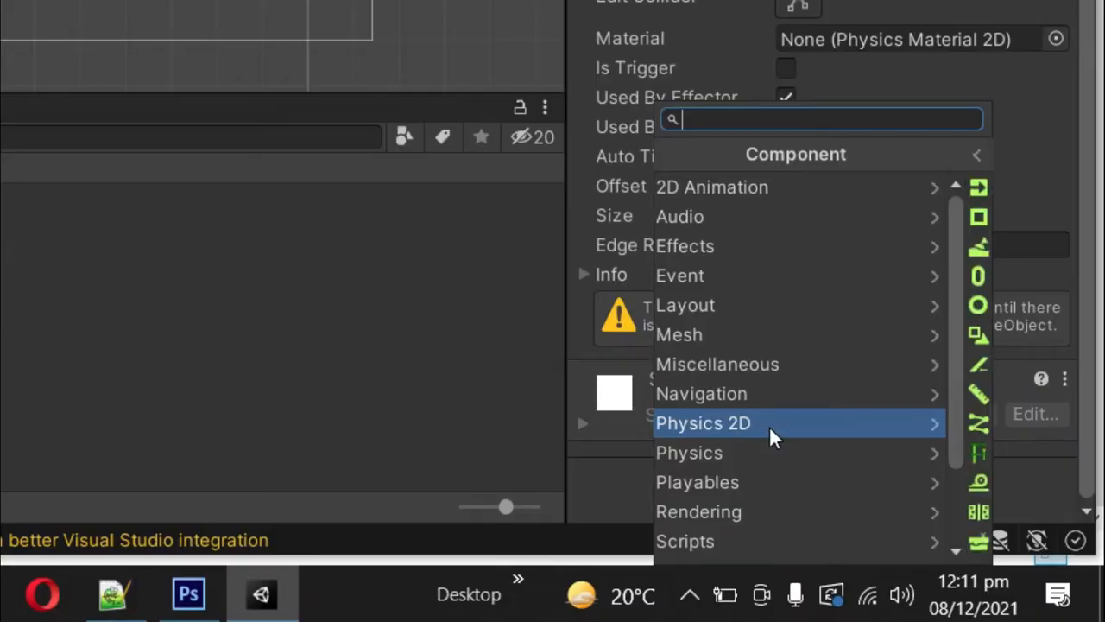
click(770, 426)
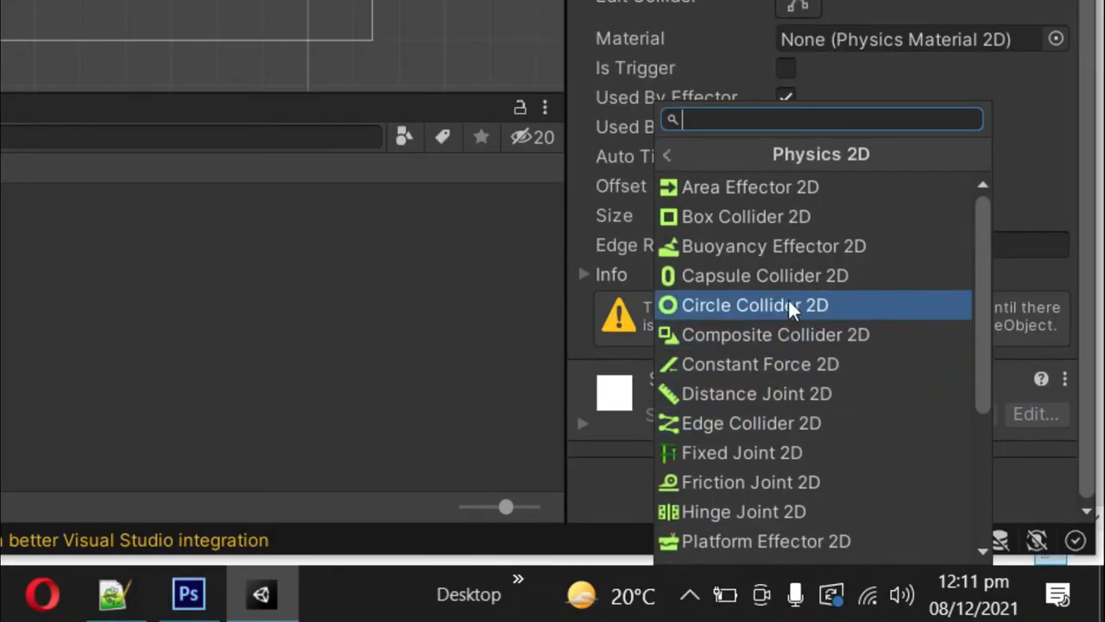
drag(985, 331, 966, 478)
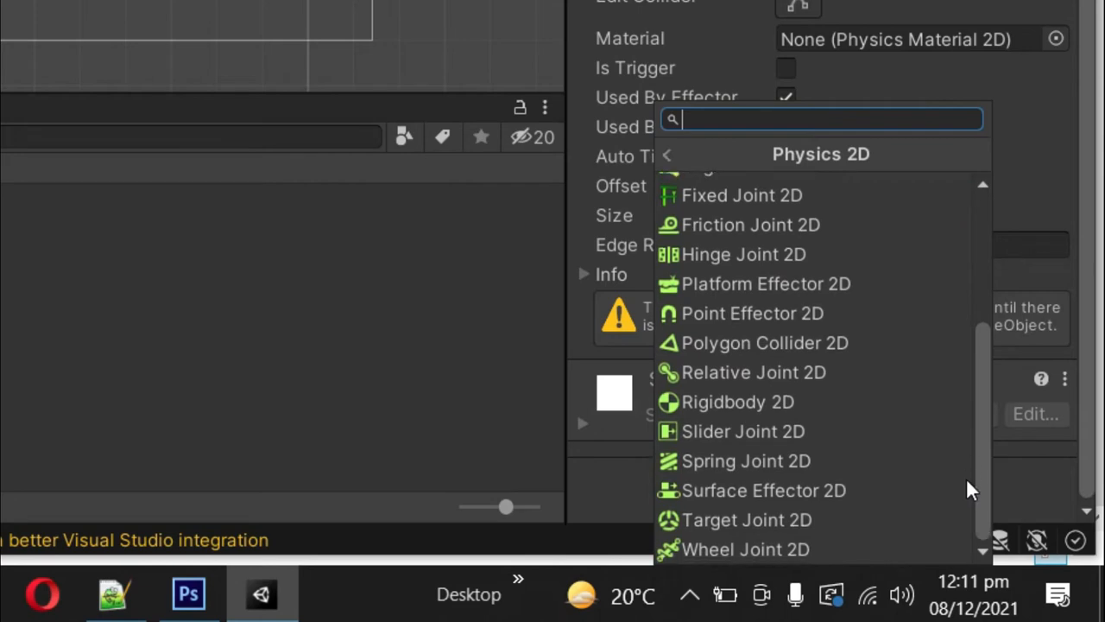
click(833, 490)
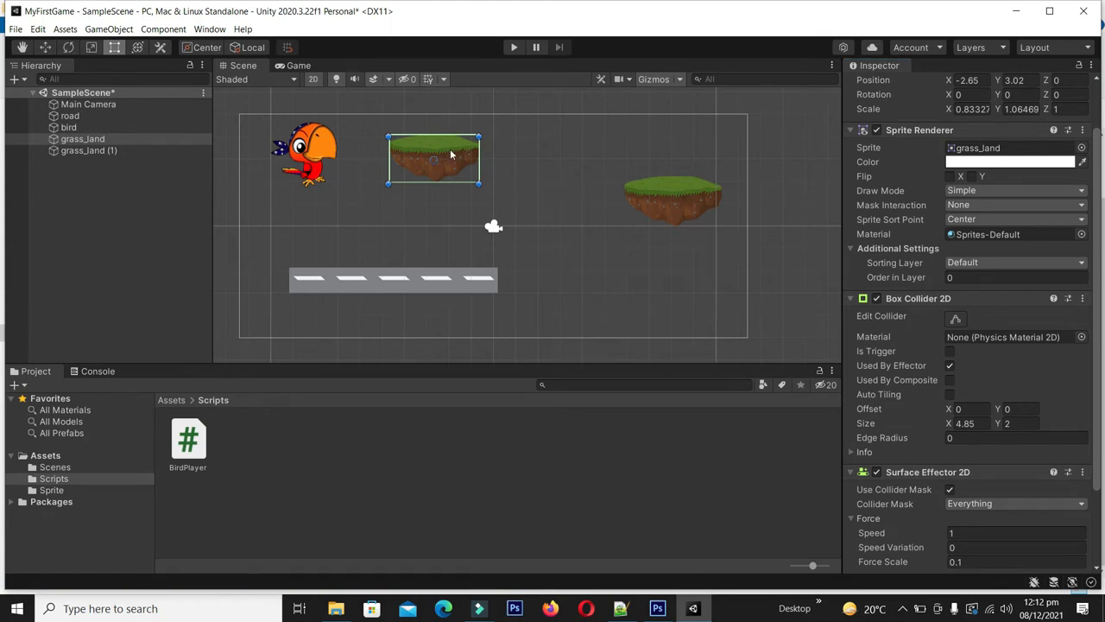
Lower the grass_land platform to about Y 1.24, play-test the bird jumping onto it, and stop the game.
drag(444, 159, 447, 202)
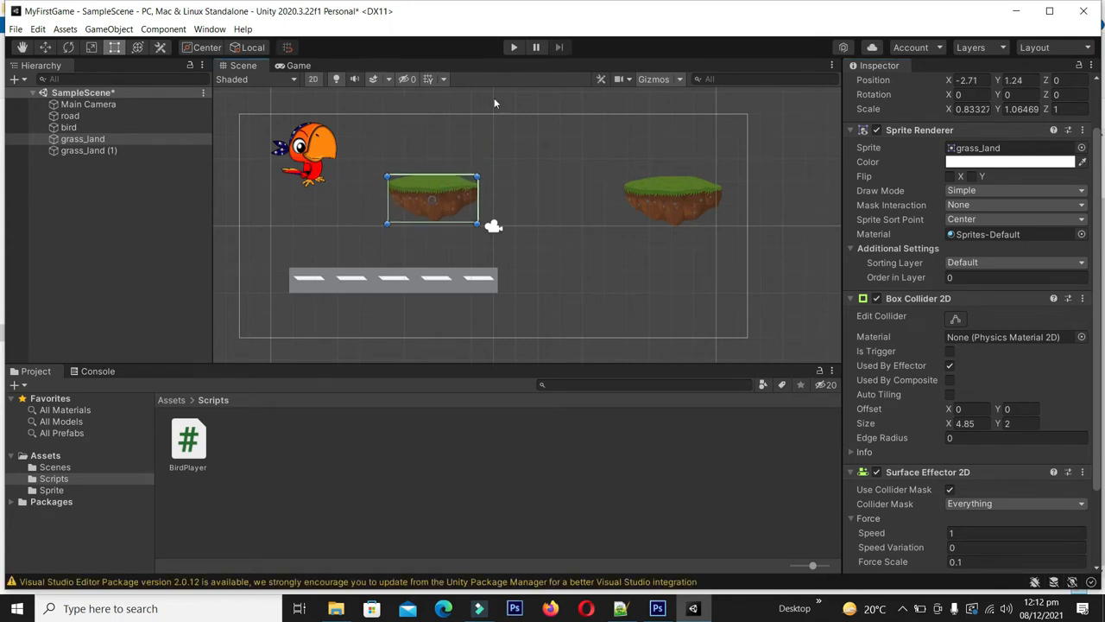
click(517, 48)
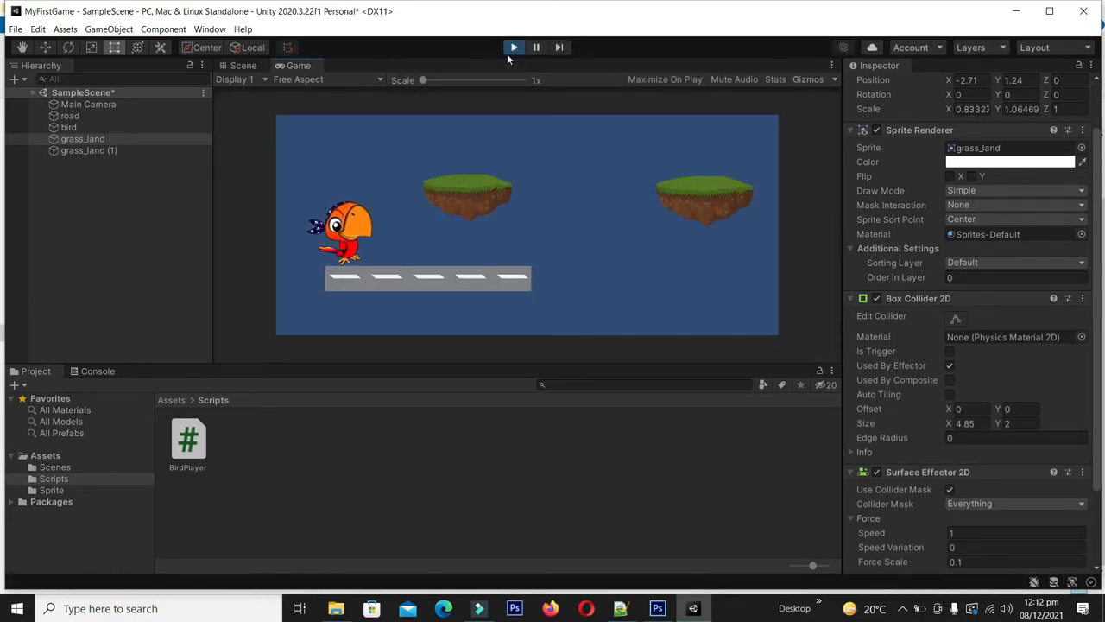
key(space)
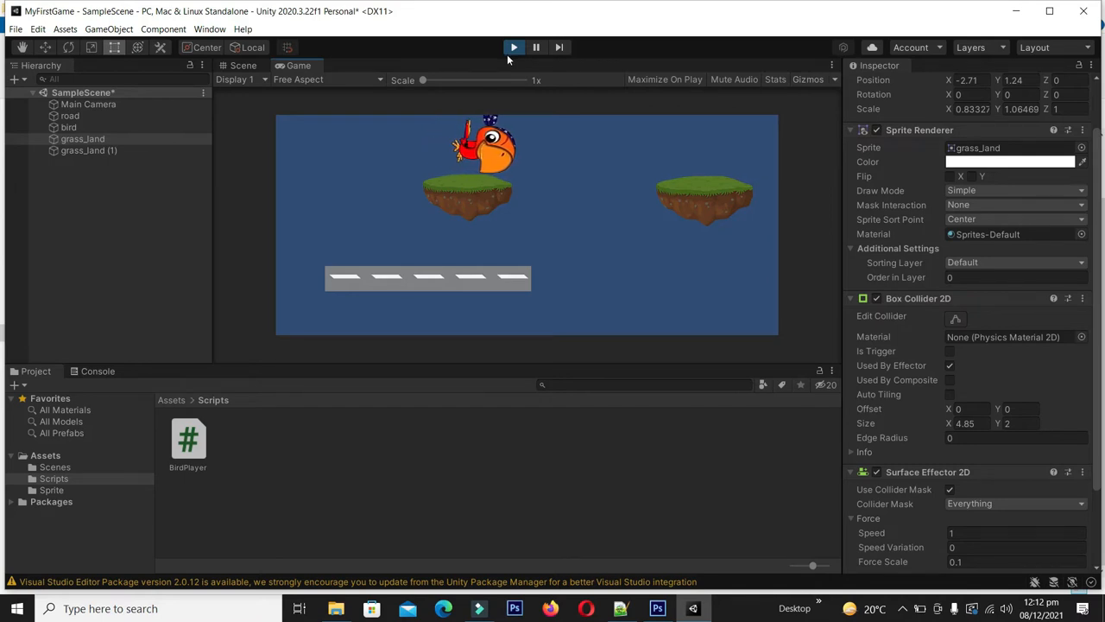
click(511, 50)
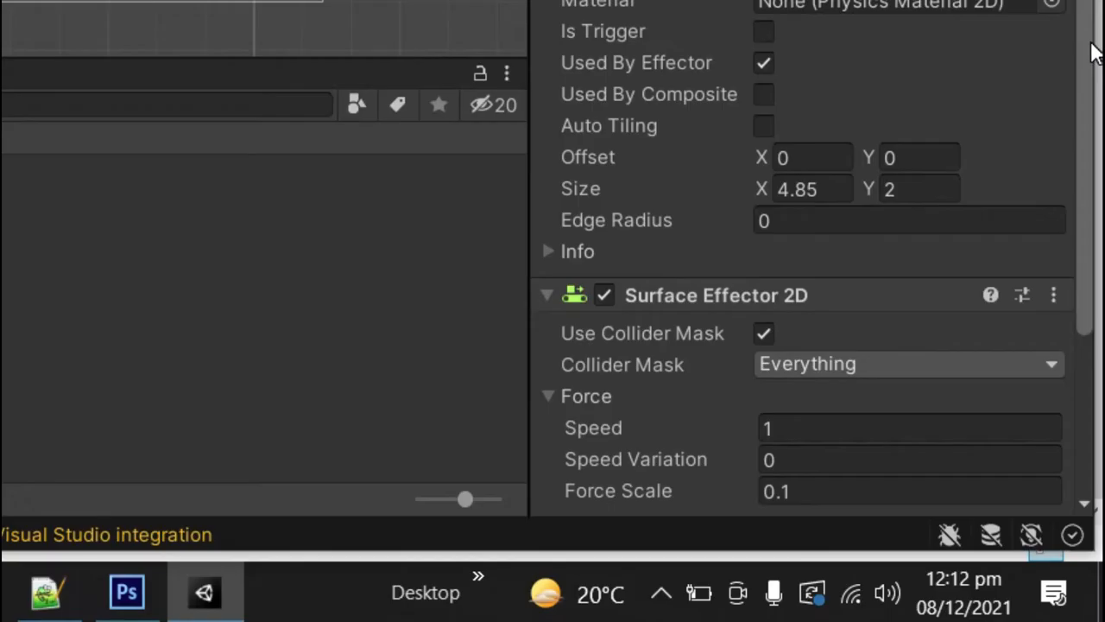
Set the Surface Effector 2D force speed of grass_land to 10.
scroll(1100, 356, down, 3)
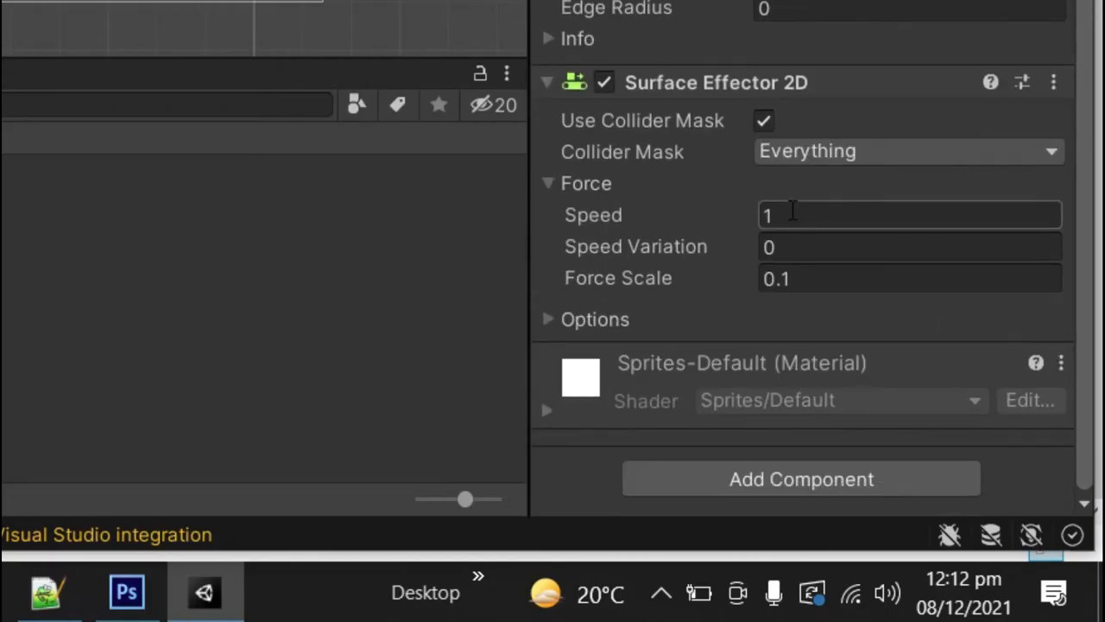
text(10)
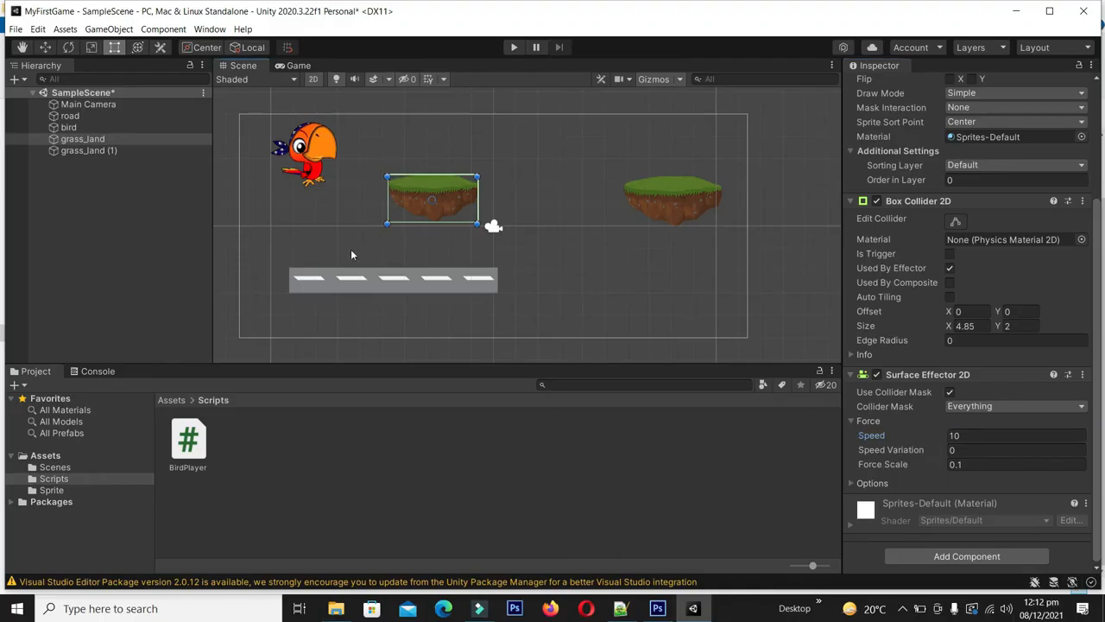
click(351, 249)
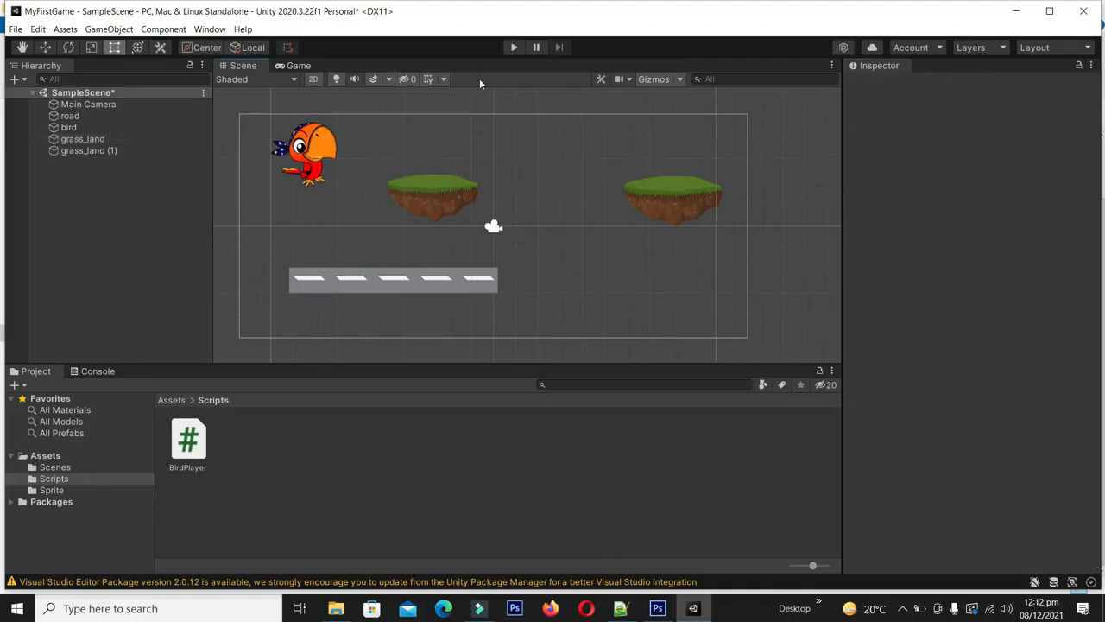
Play-test the bird jumping onto the grass platform with the faster surface effector, and stop the game.
click(509, 48)
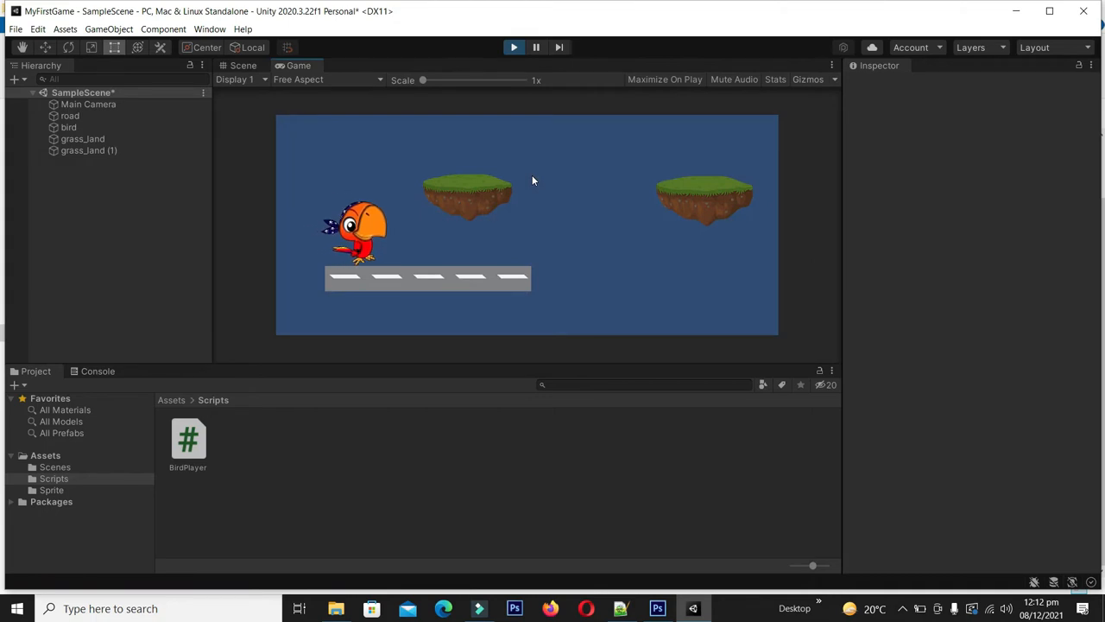
key(space)
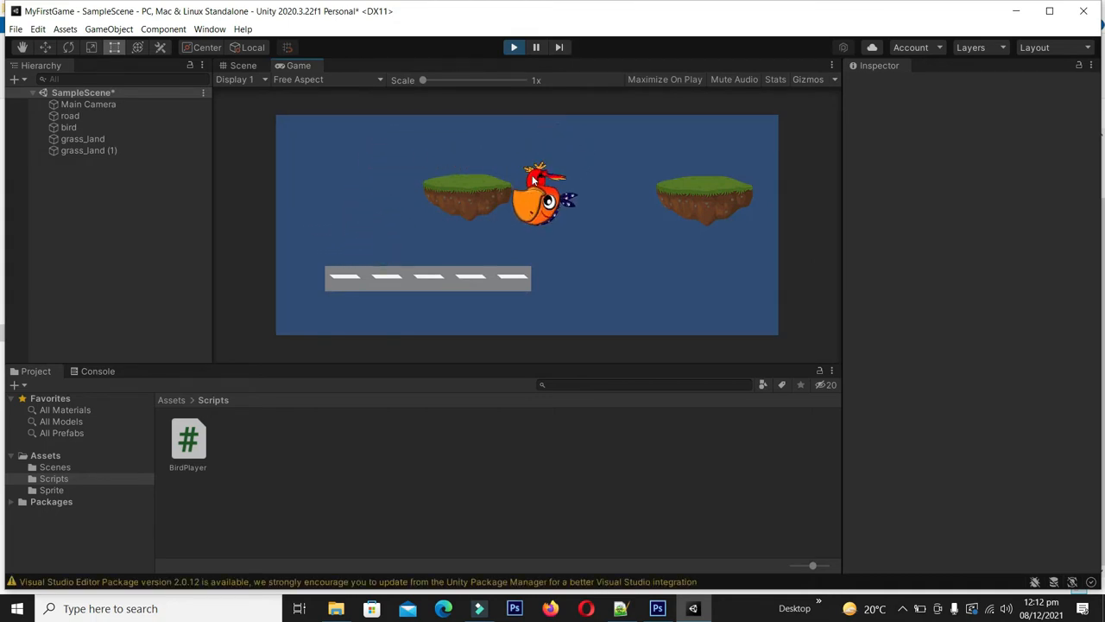
key(space)
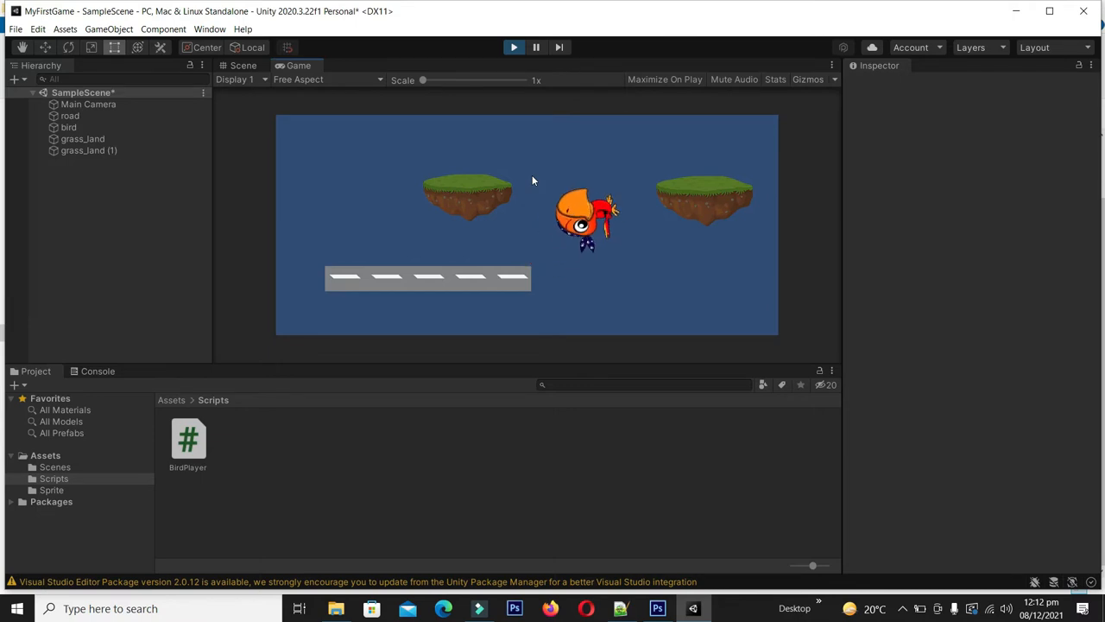
click(517, 48)
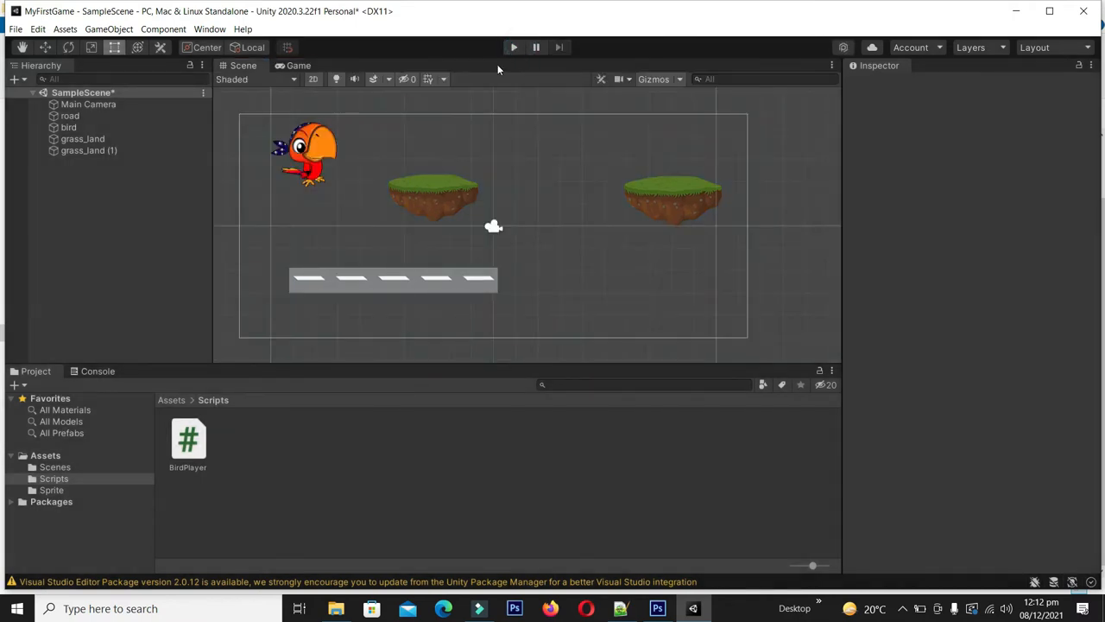
Play-test again, making the bird jump across the first grass platform toward the second one, and stop the game.
click(514, 48)
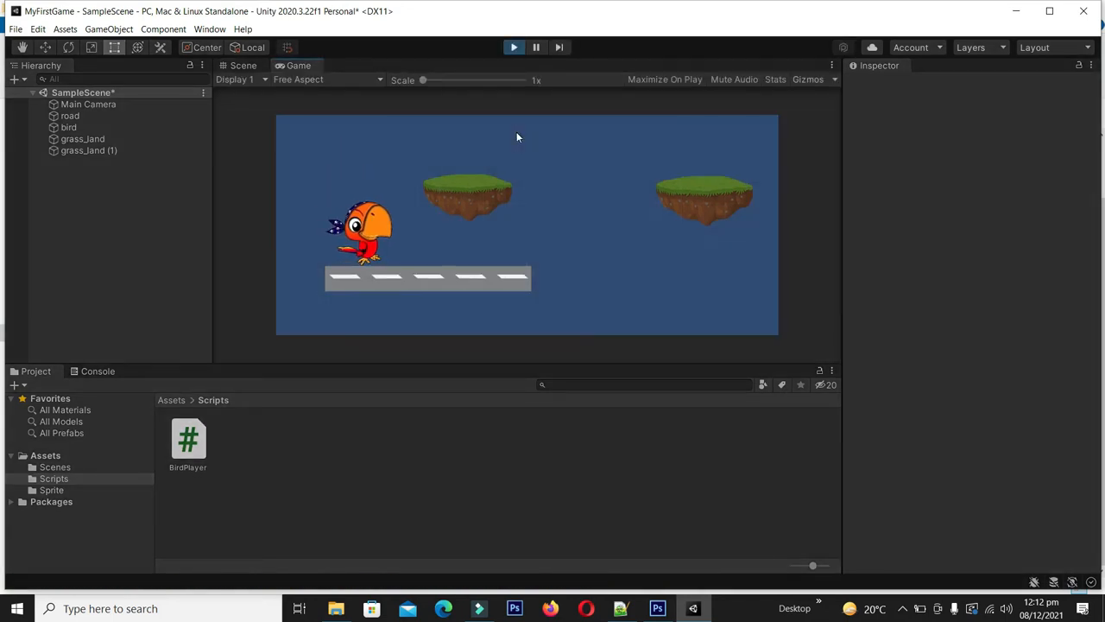
key(Up)
key(Right)
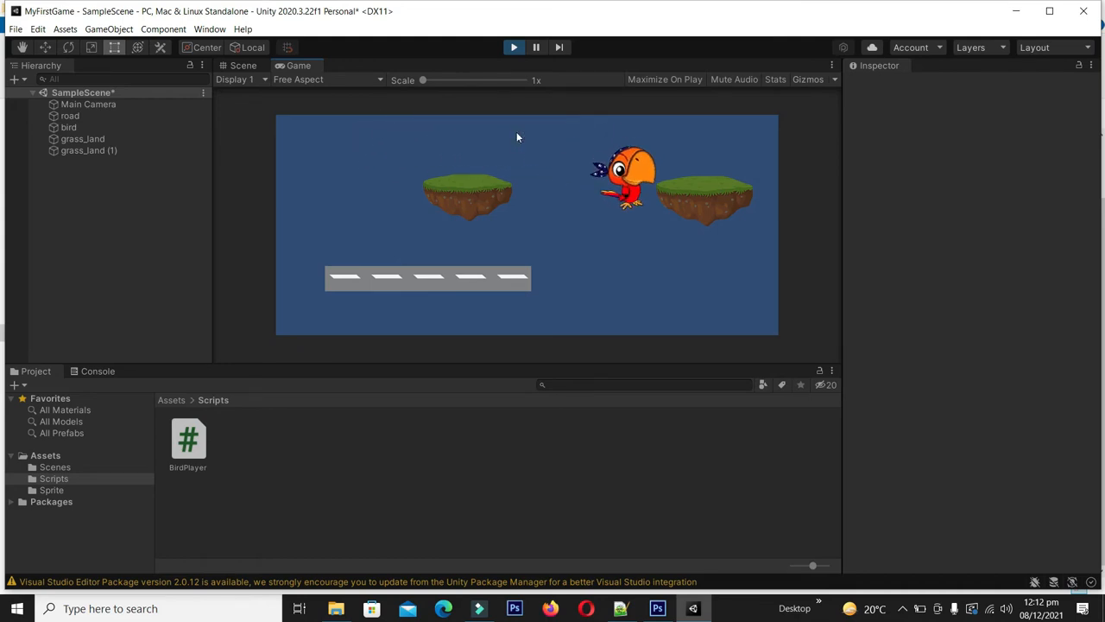
key(ctrl+p)
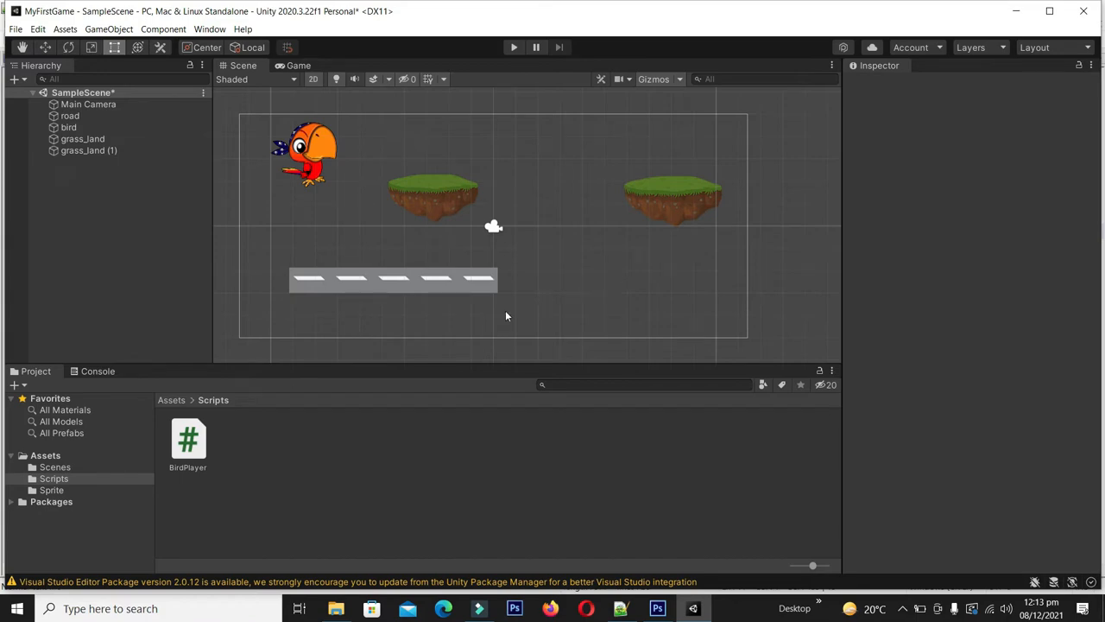
Import water.png from the Game Object folder into the project's Sprite folder.
click(48, 490)
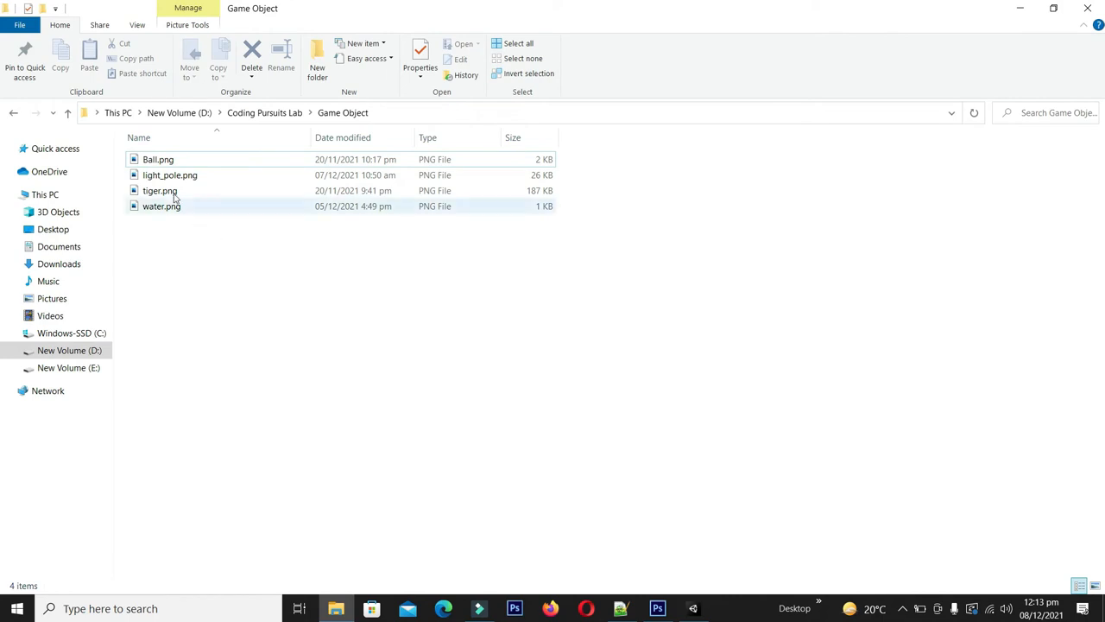
drag(151, 207, 420, 483)
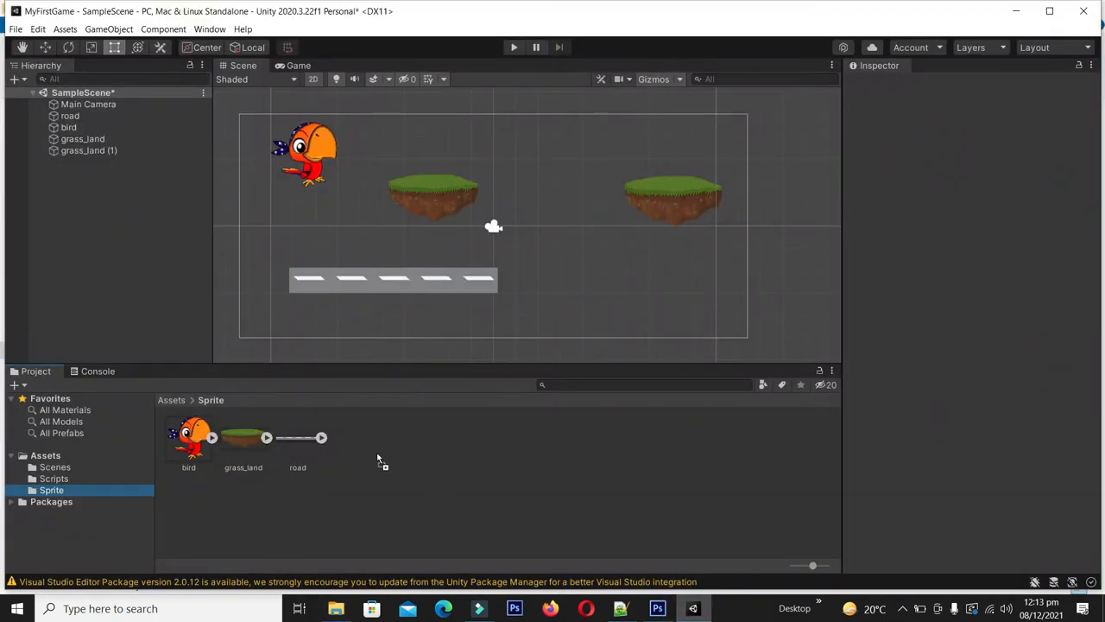
drag(371, 453, 372, 451)
Place the water sprite in the scene just past the road's end and scale it down to about 0.59 by 0.63.
drag(351, 445, 538, 234)
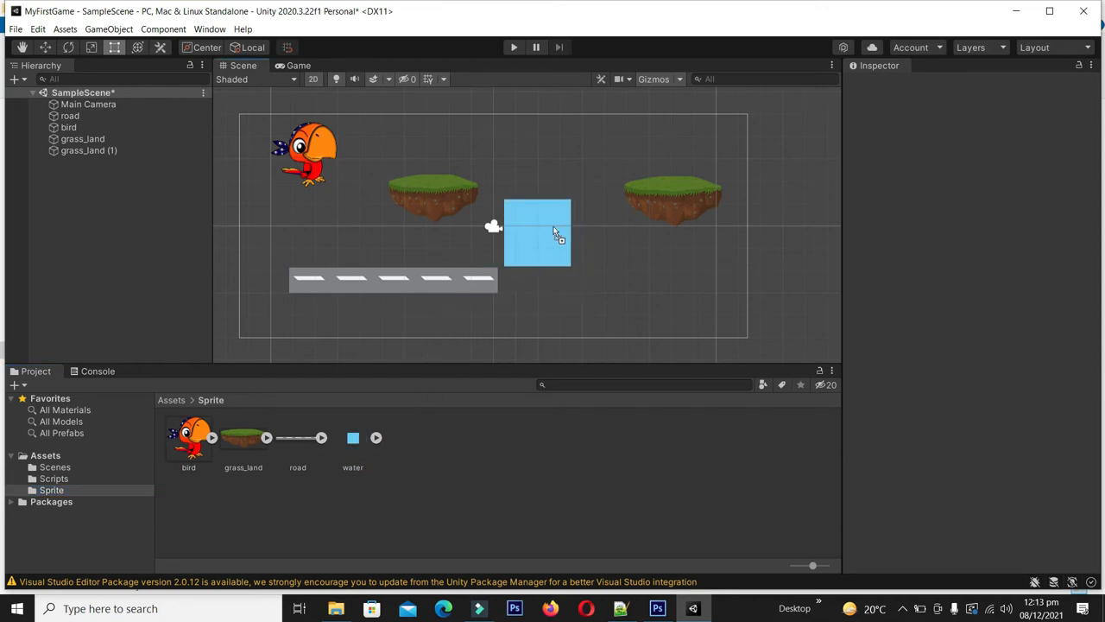
drag(571, 200, 534, 245)
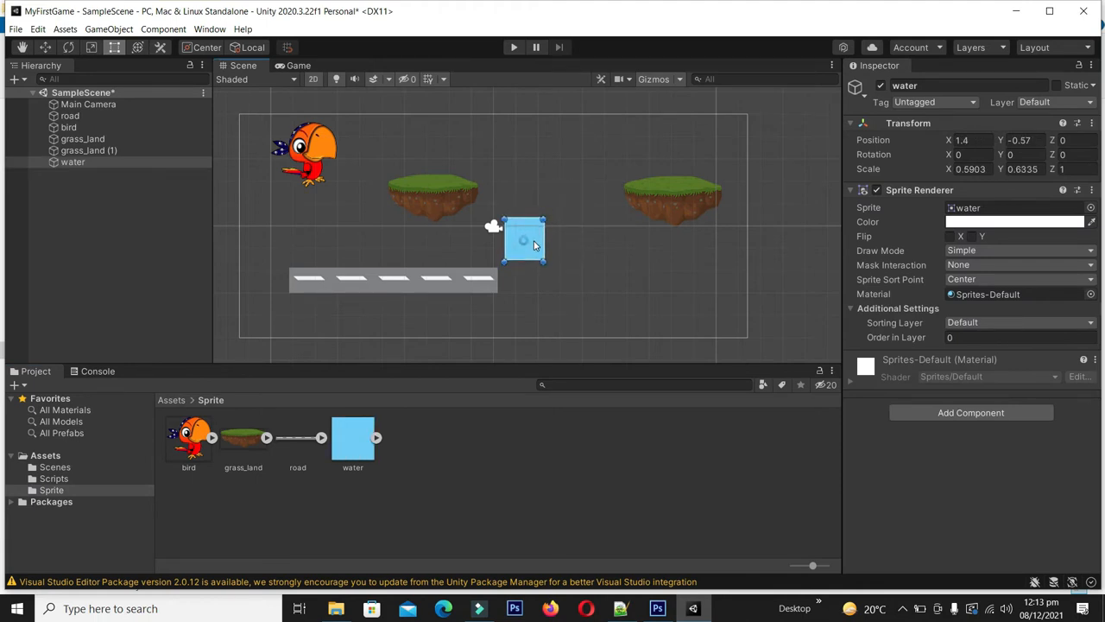
Duplicate the water tile twice to form a row of three, and align the first tile at about X 1.46, Y -0.54.
key(ctrl+d)
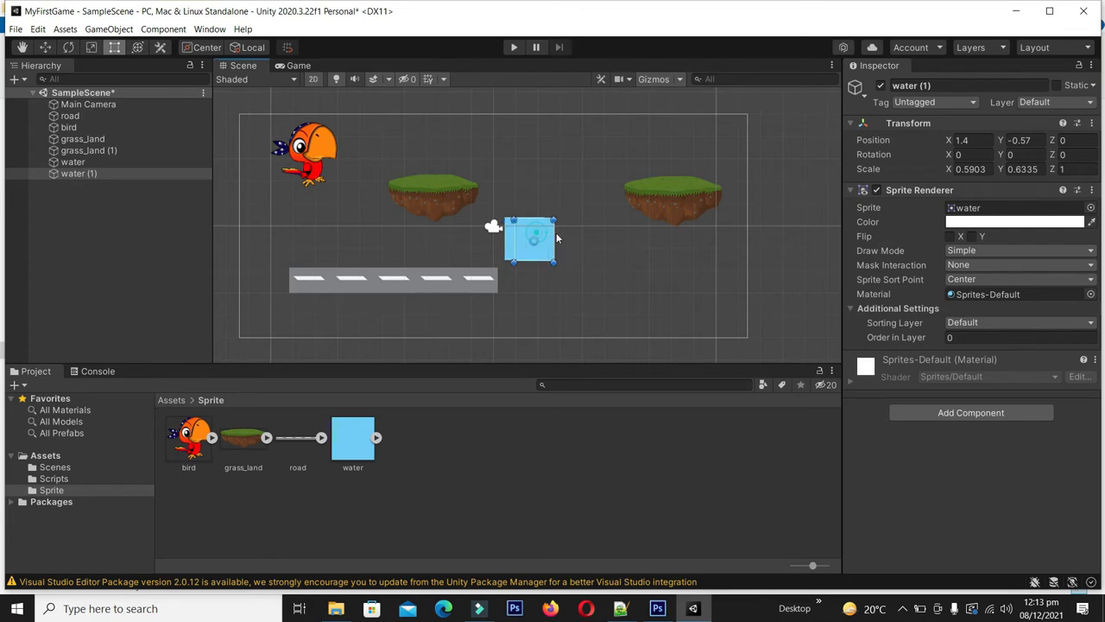
drag(537, 238, 581, 235)
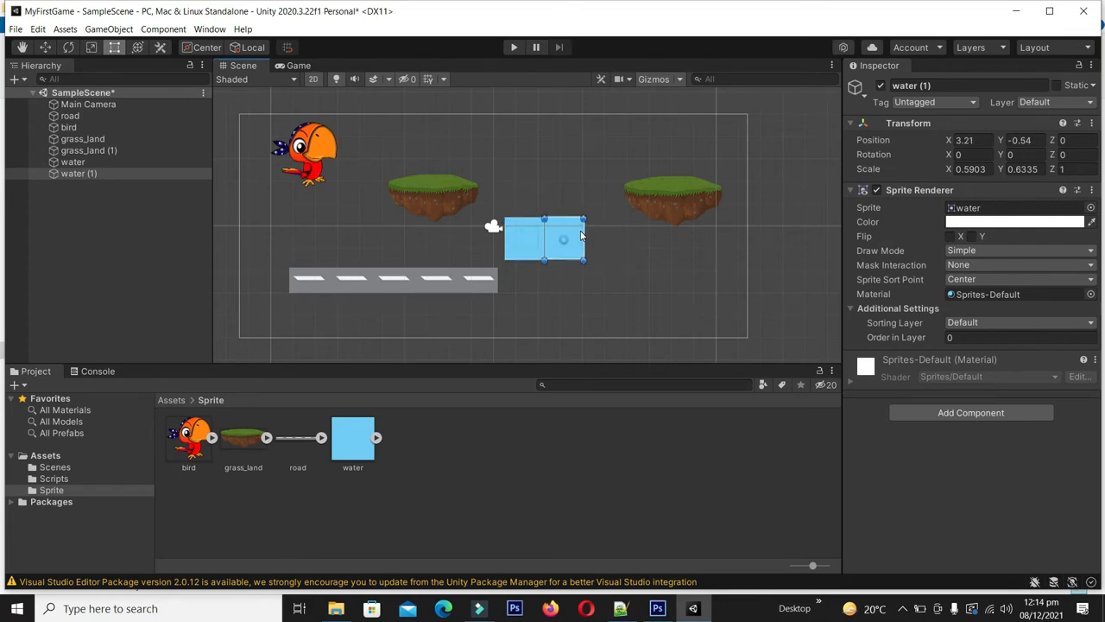
key(ctrl+d)
click(593, 247)
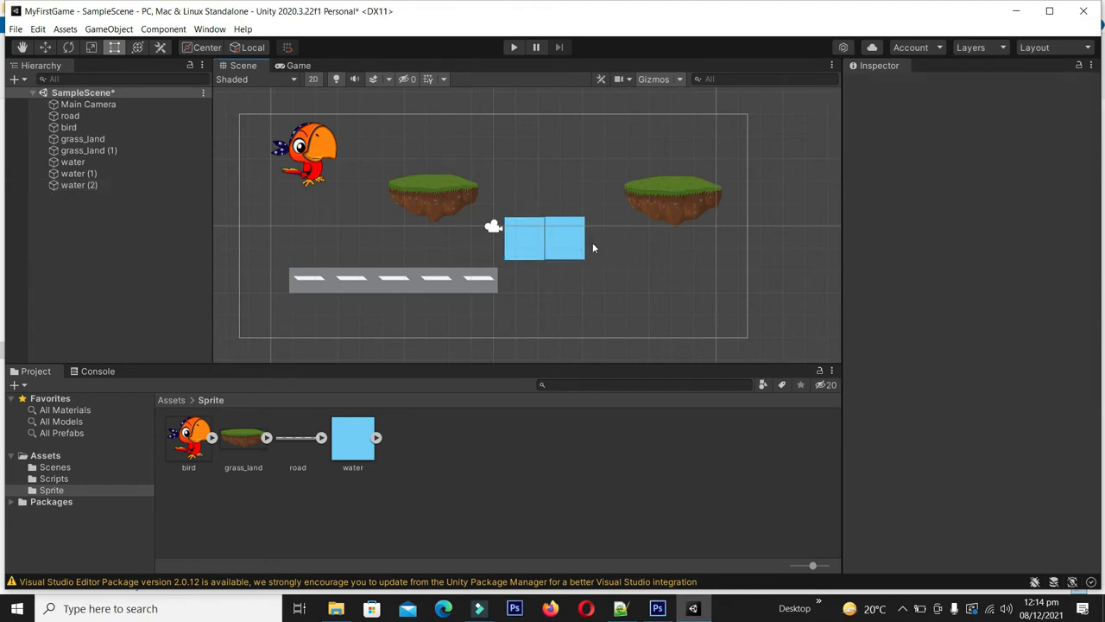
drag(536, 235, 606, 244)
click(528, 237)
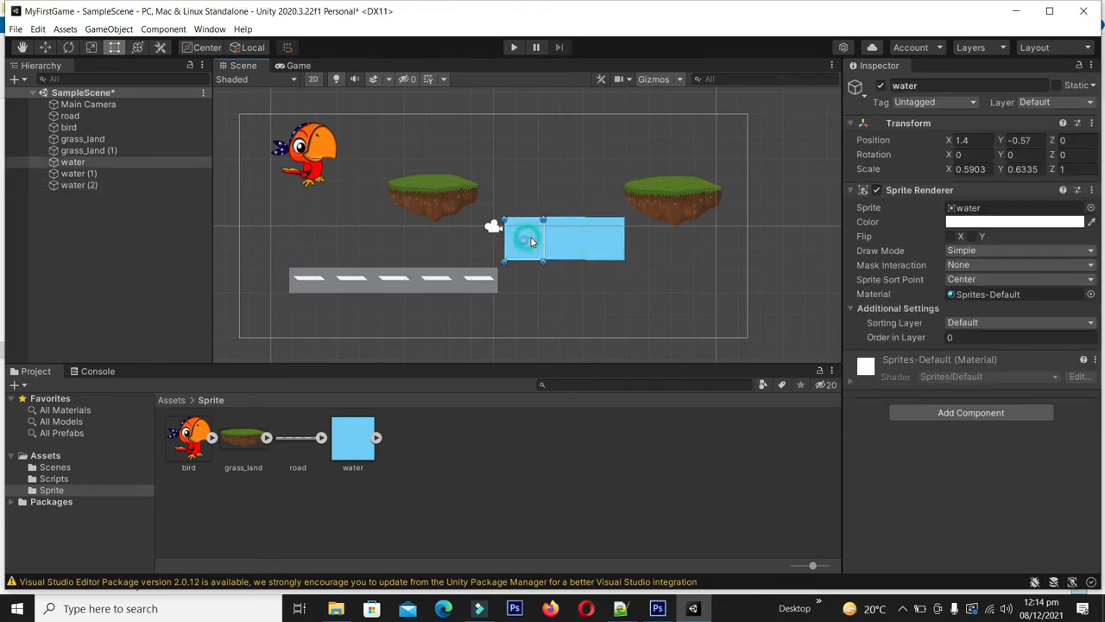
drag(533, 235, 536, 235)
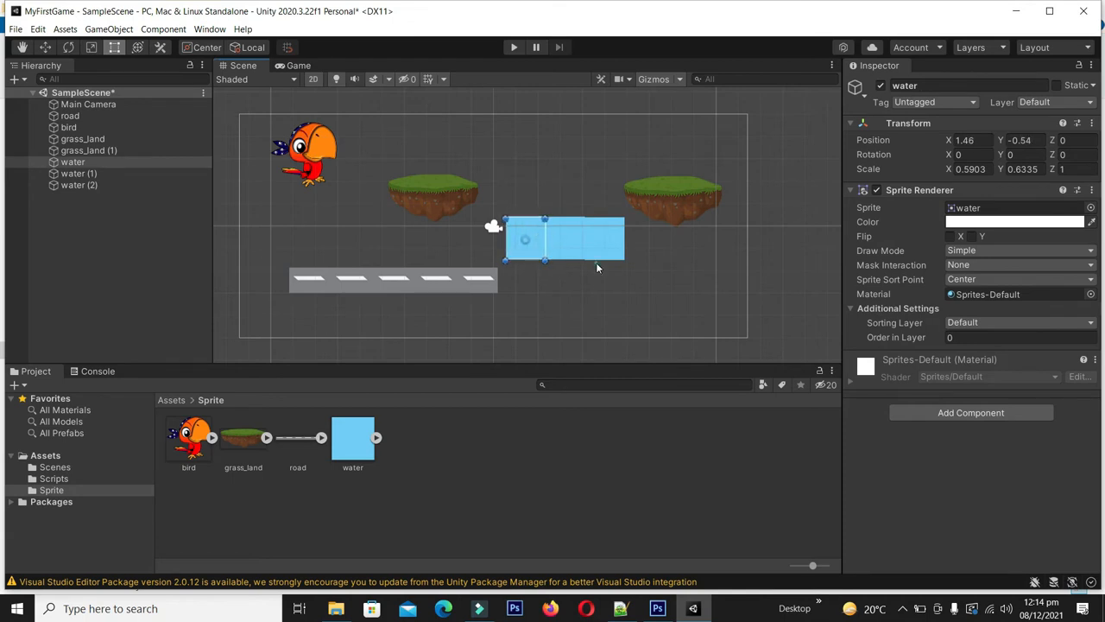
Duplicate three more water tiles and arrange them as a second row directly beneath the first, at about Y -2.4.
click(583, 285)
key(ctrl+z)
key(ctrl+d)
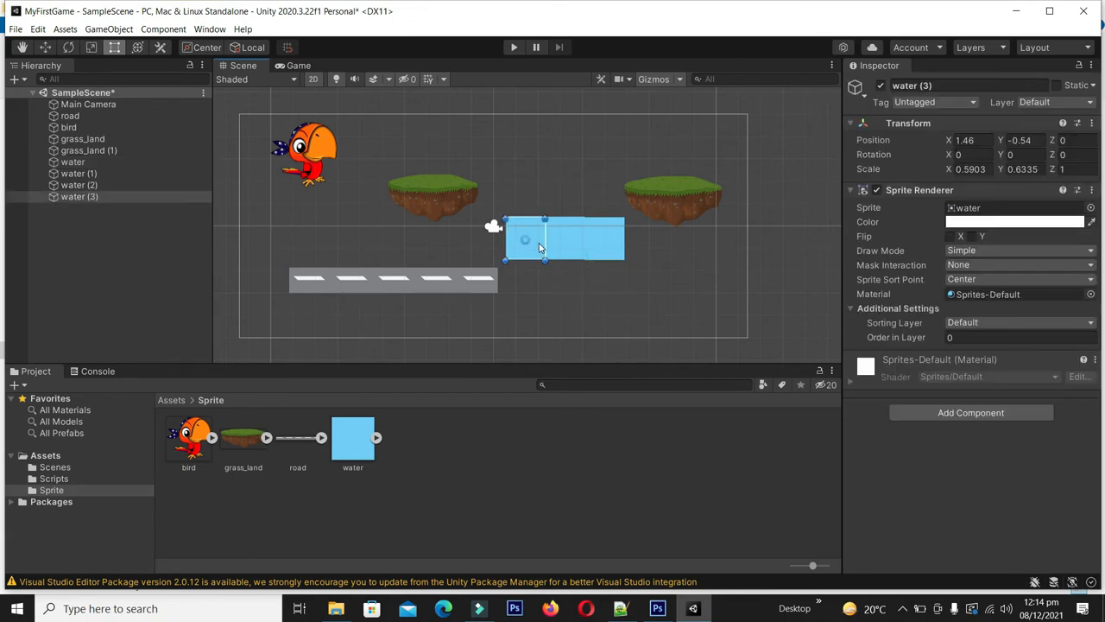
drag(542, 250, 542, 293)
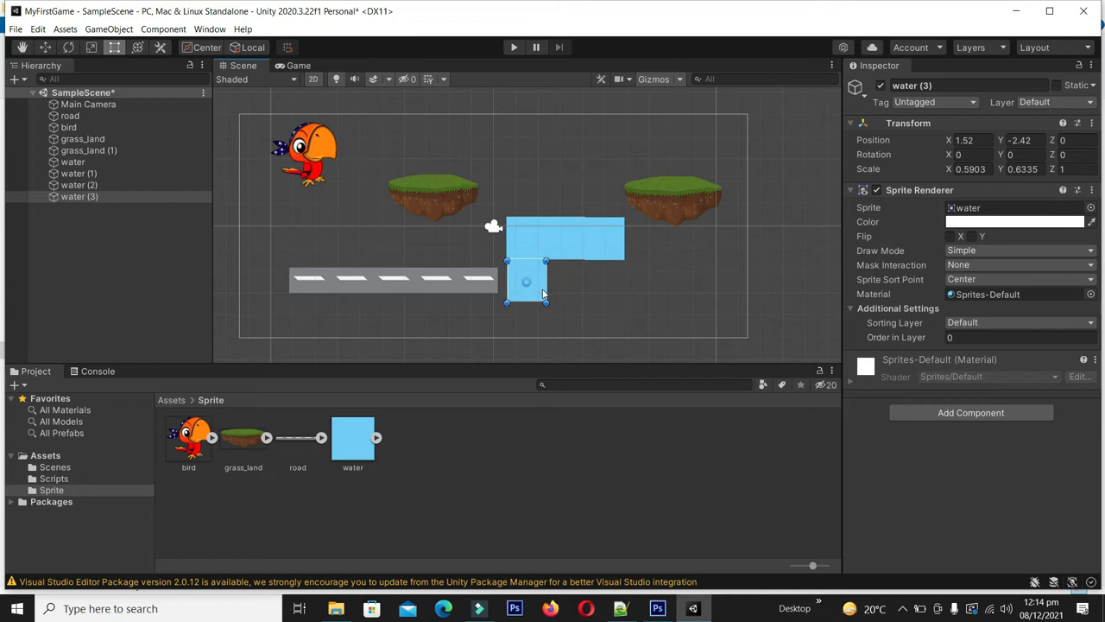
click(565, 302)
click(526, 256)
key(ctrl+d)
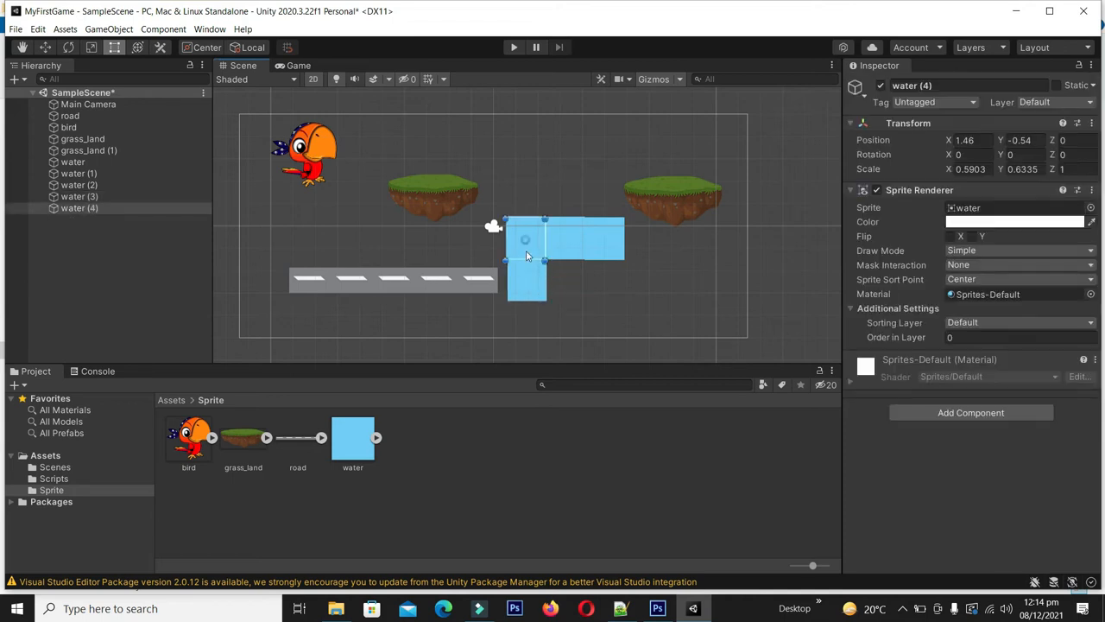
drag(526, 256, 617, 291)
key(ctrl+d)
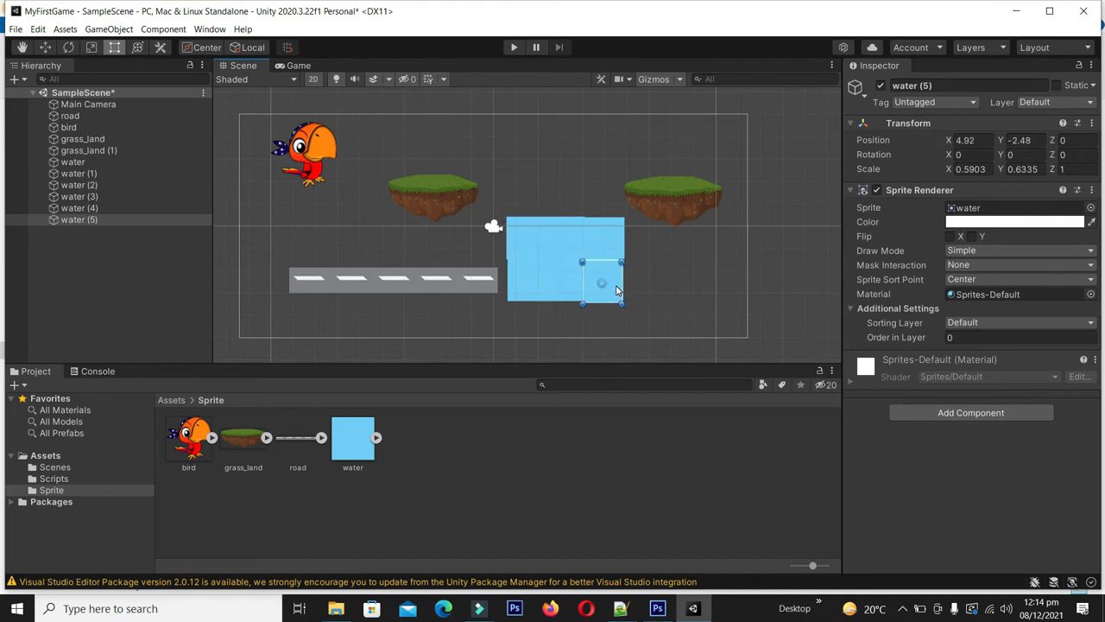
click(656, 288)
click(518, 240)
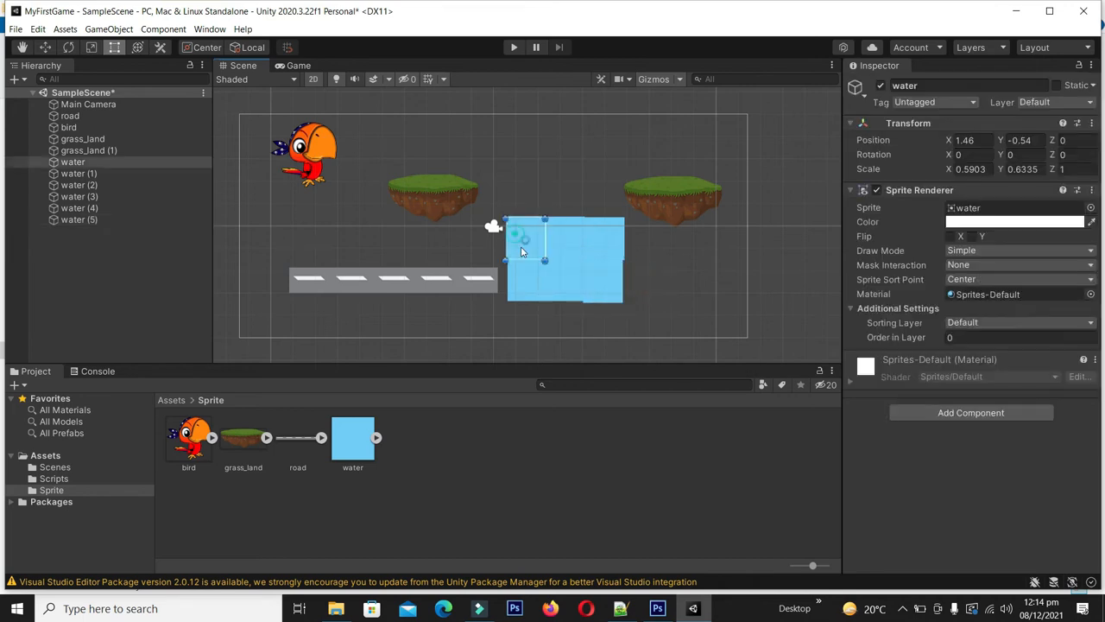
key(Right)
key(Left)
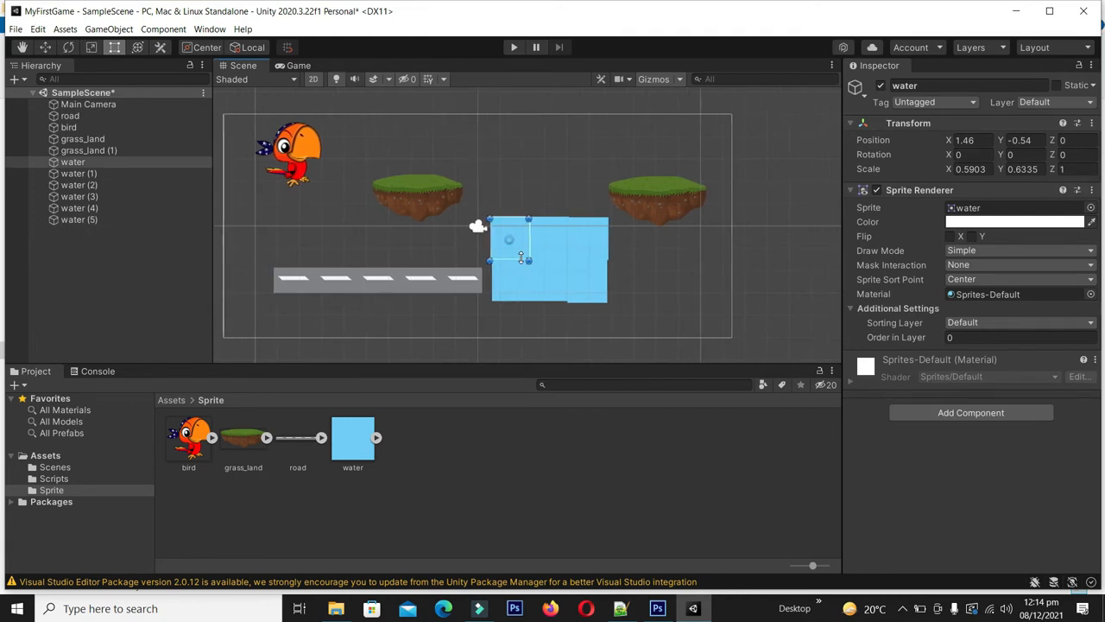
click(685, 244)
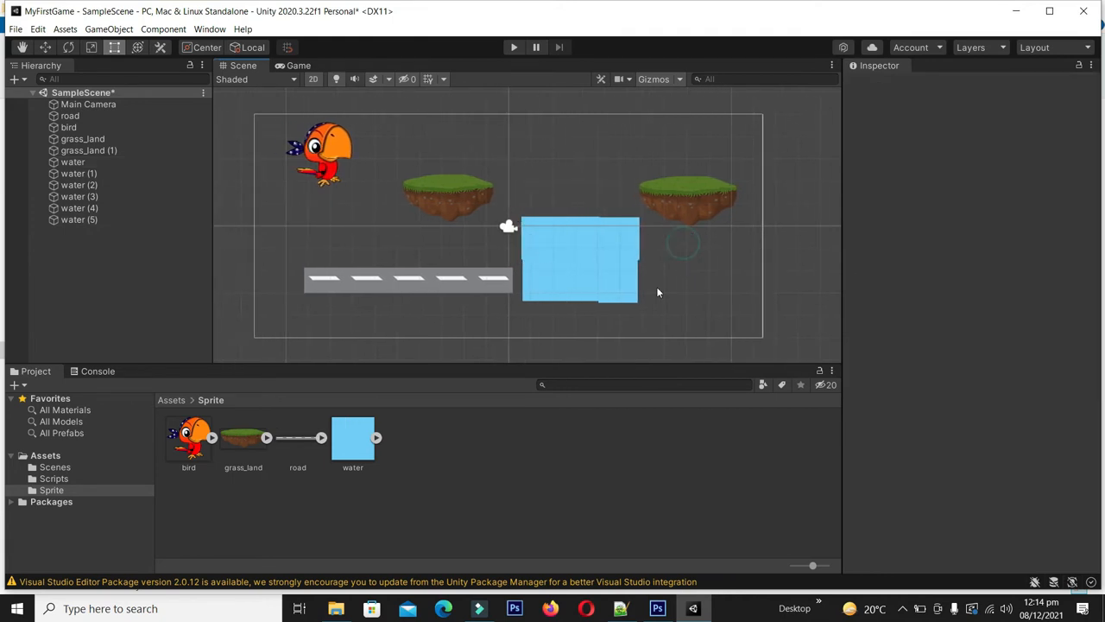
Align the two rightmost water tiles with the rest of the block, placing the upper one at about X 4.93, Y -0.57.
click(619, 289)
click(620, 245)
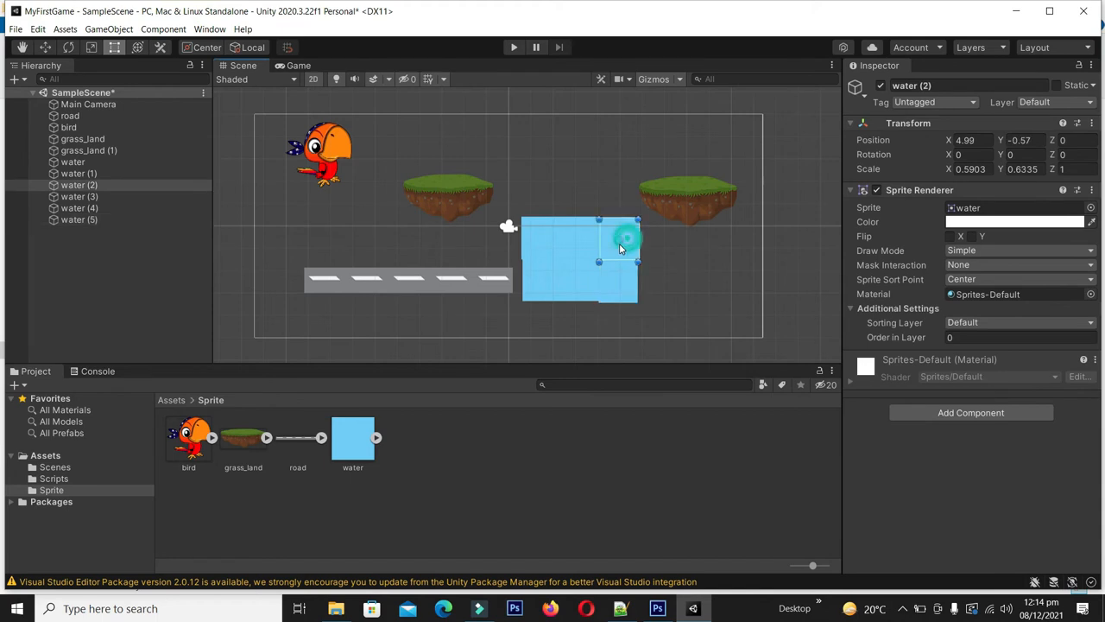
drag(620, 248, 622, 245)
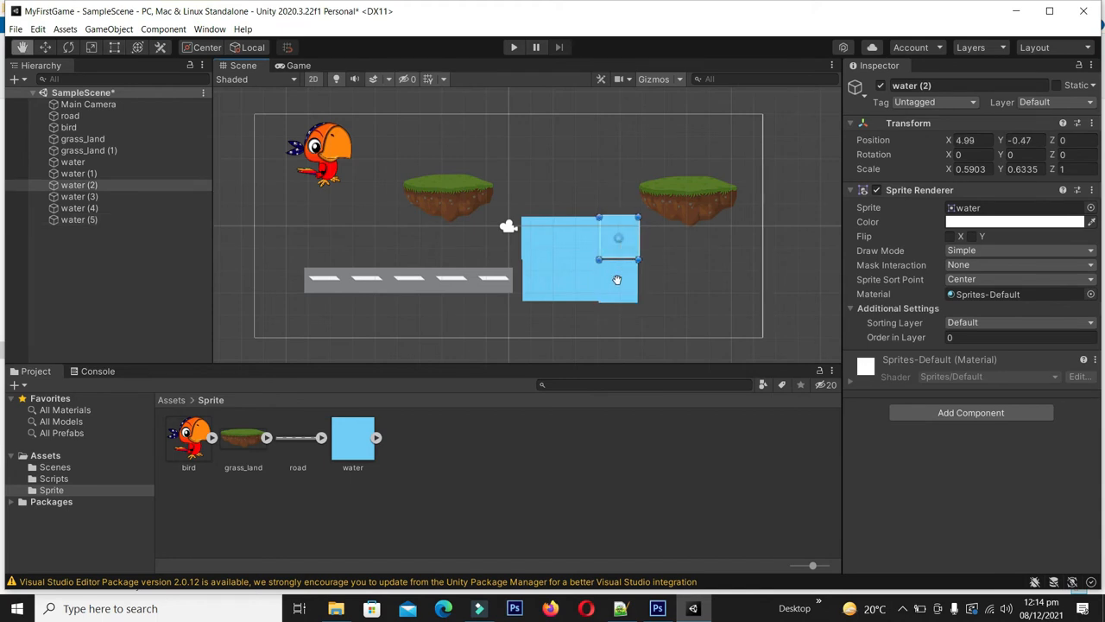
alt+drag(618, 290, 619, 244)
click(624, 288)
click(630, 239)
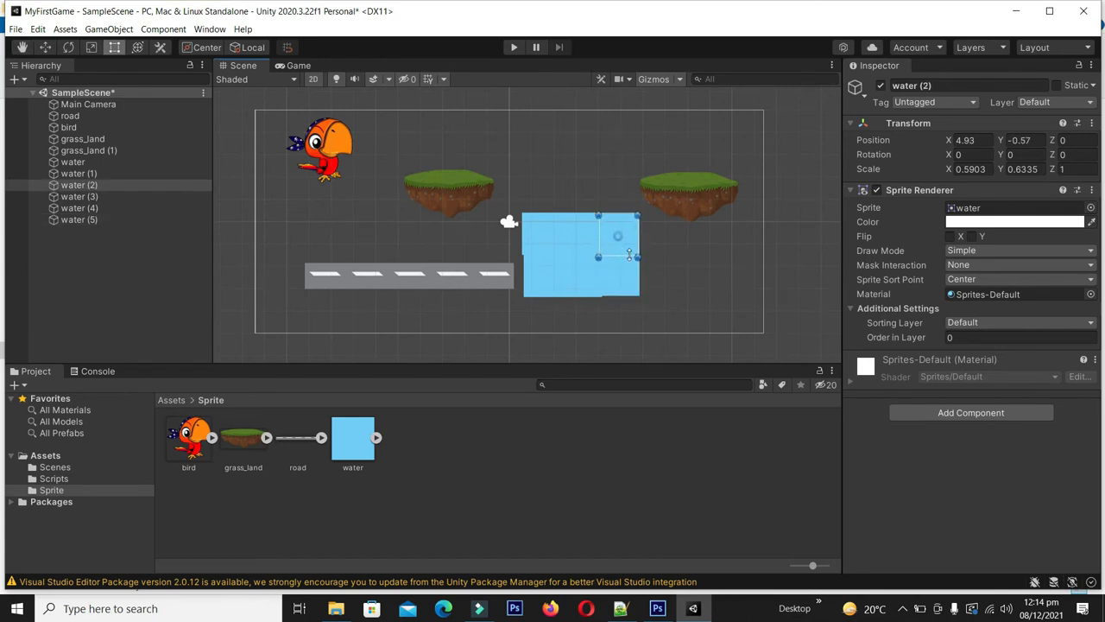
click(686, 255)
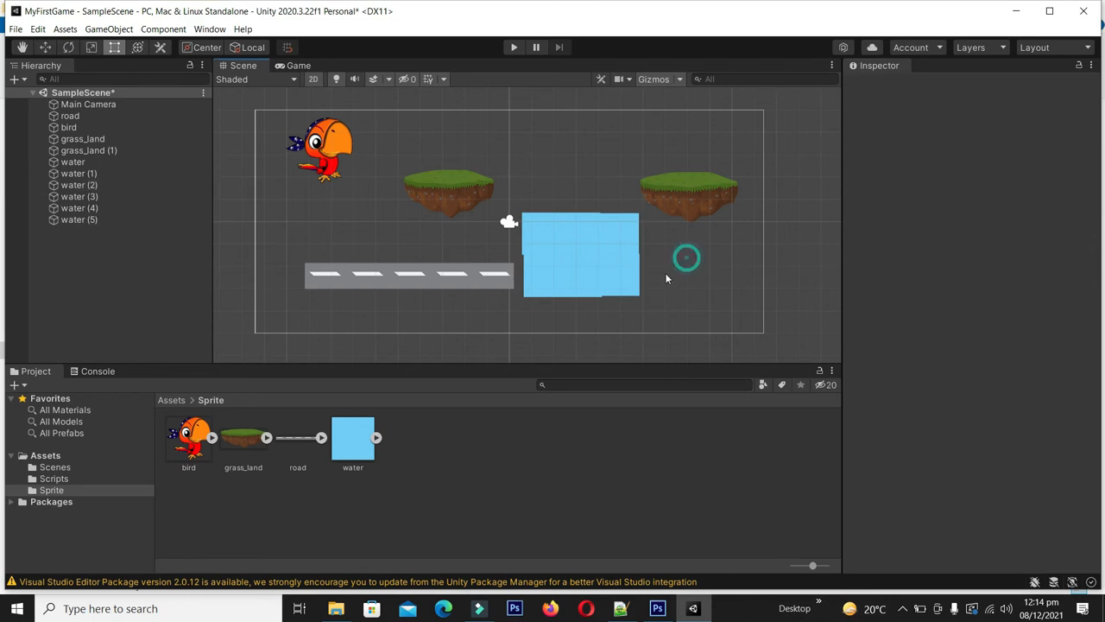
Lower the right grass platform beside the water's right edge and move the other grass platform above it.
click(661, 207)
drag(684, 205, 691, 260)
click(466, 198)
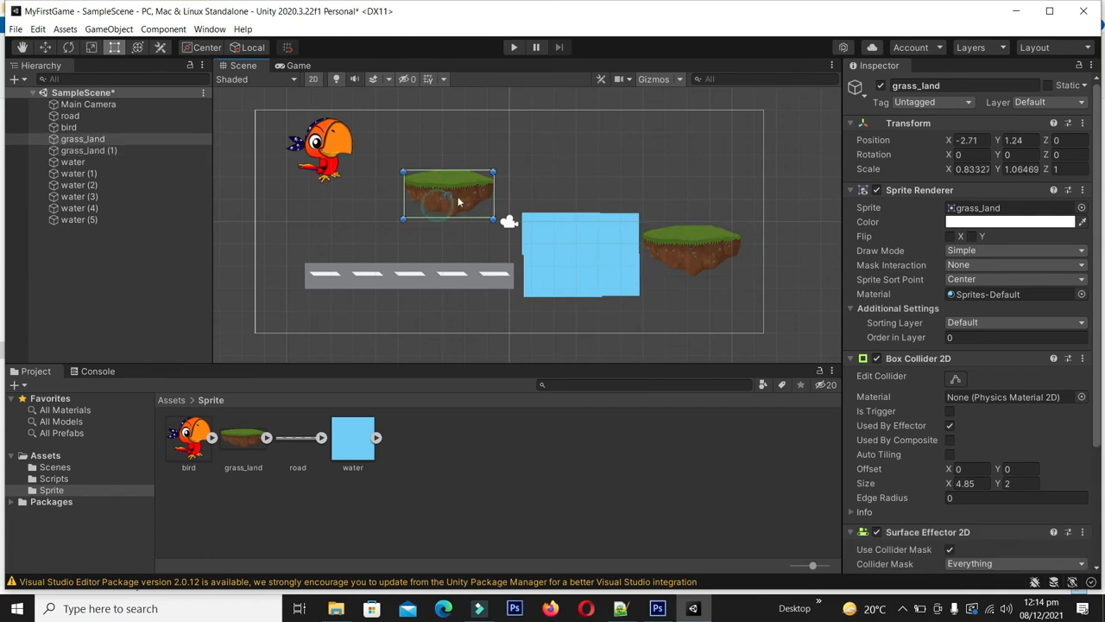
drag(466, 199, 715, 164)
click(779, 241)
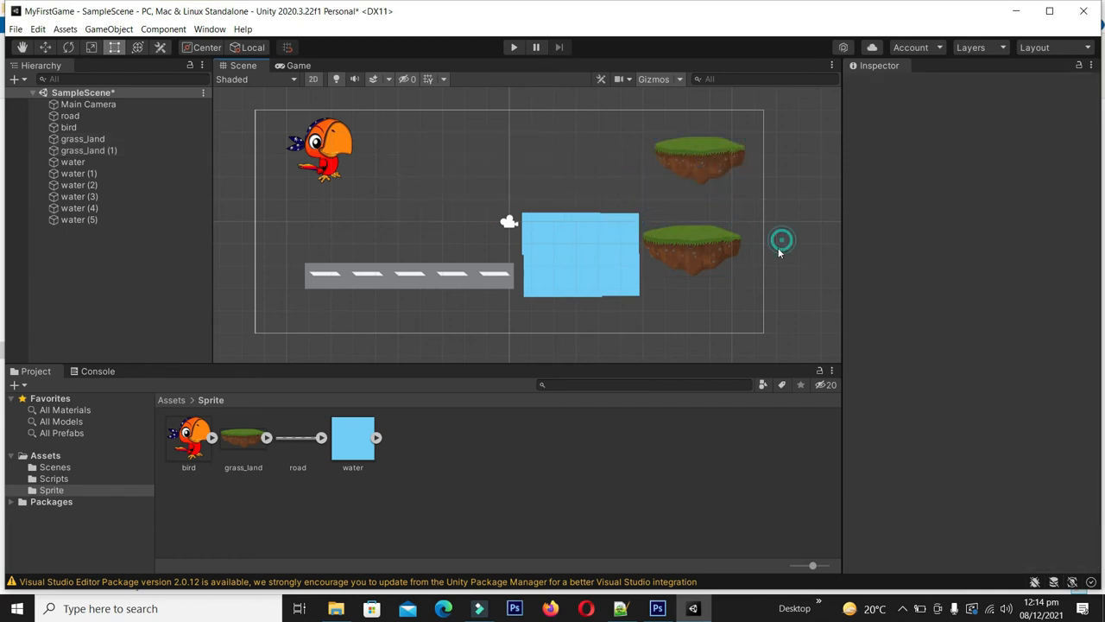
Select the whole water block, add a Box Collider 2D to it, and enable Used By Effector.
click(544, 231)
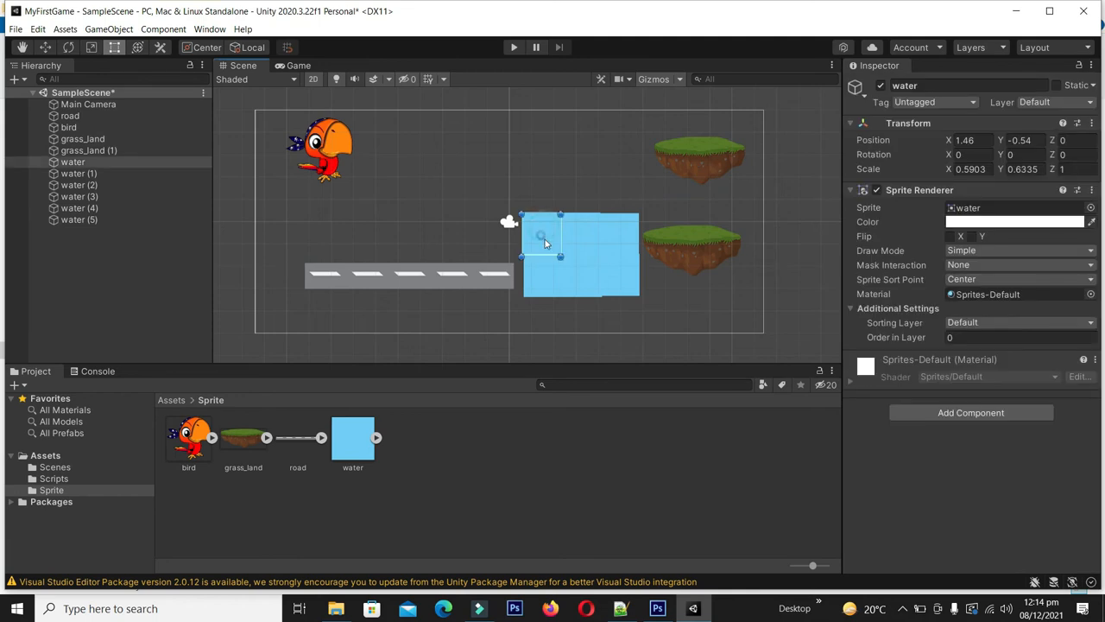
click(530, 177)
drag(510, 213, 645, 314)
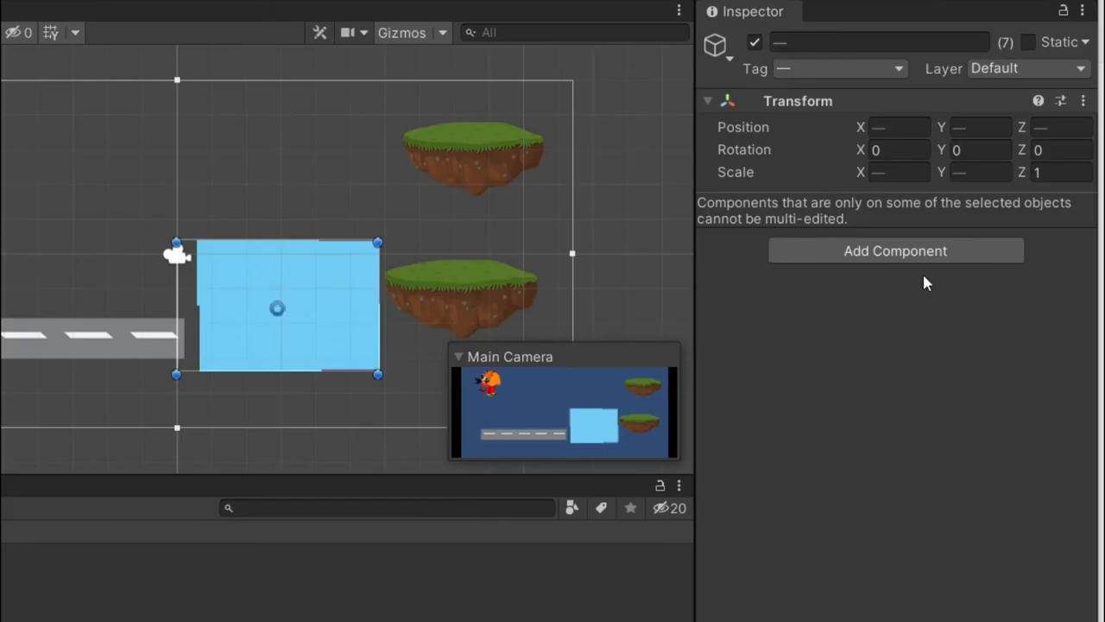
click(983, 221)
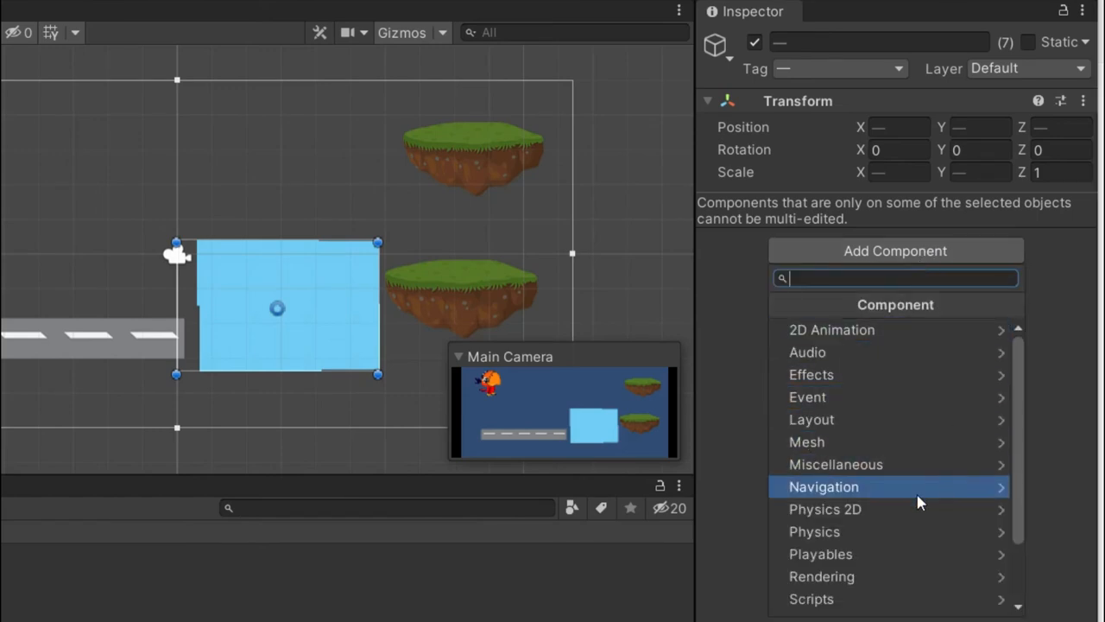
click(898, 509)
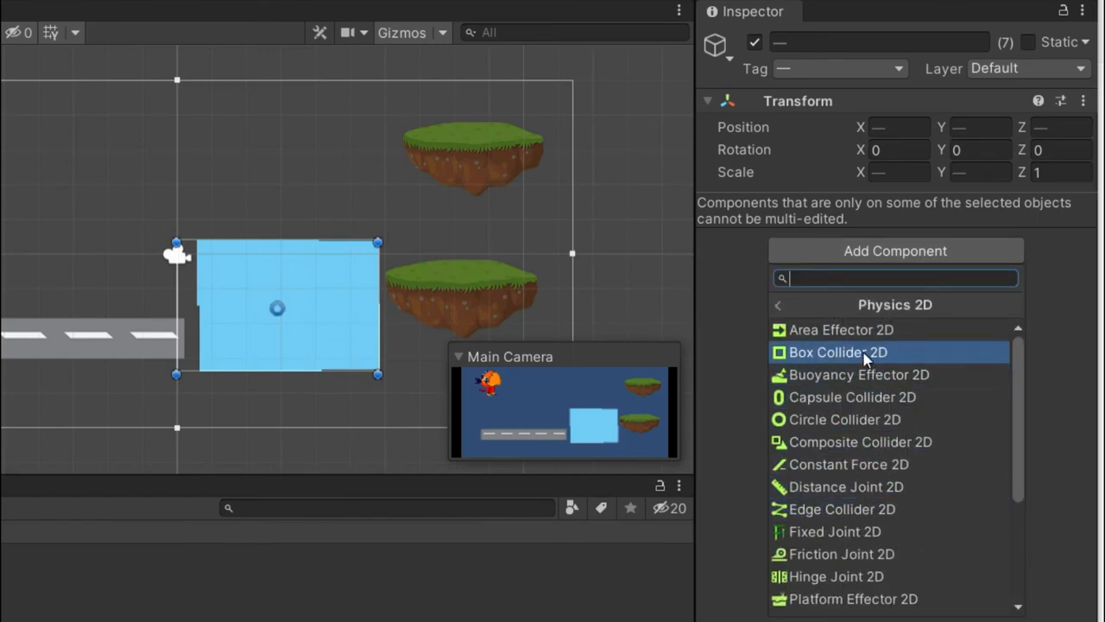
click(864, 354)
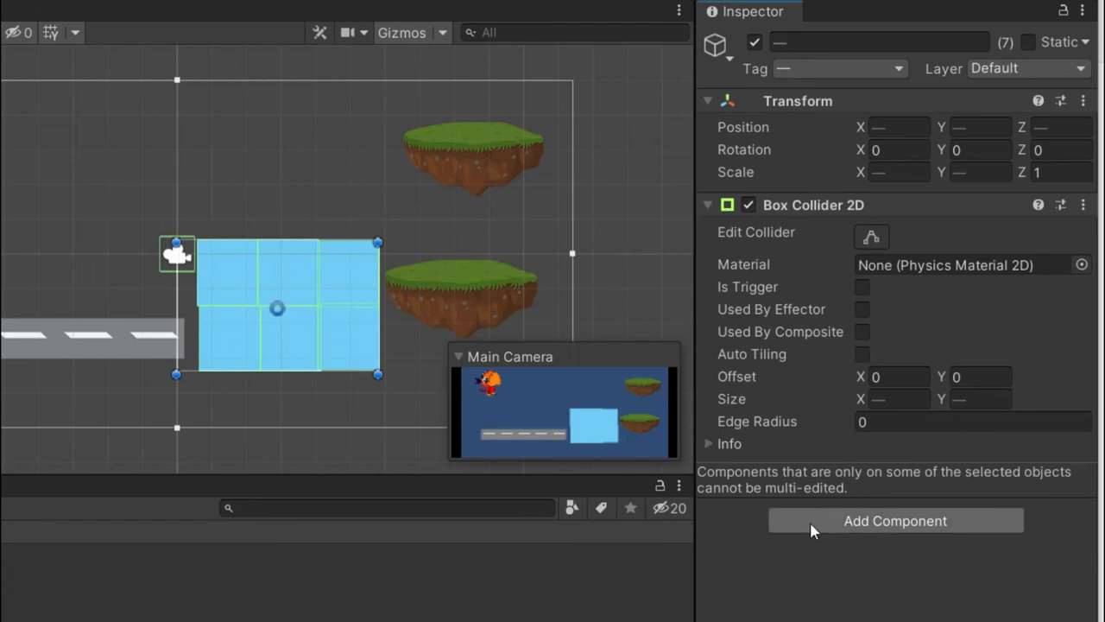
click(859, 309)
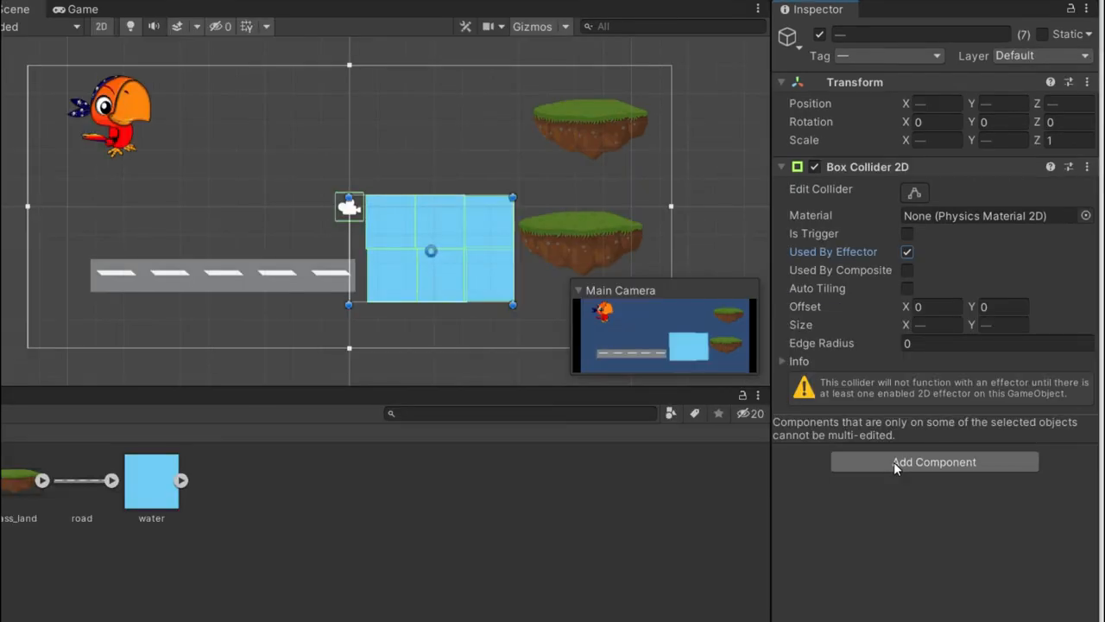
Add a Buoyancy Effector 2D to the selected water tiles and make their box colliders triggers.
click(845, 567)
click(941, 590)
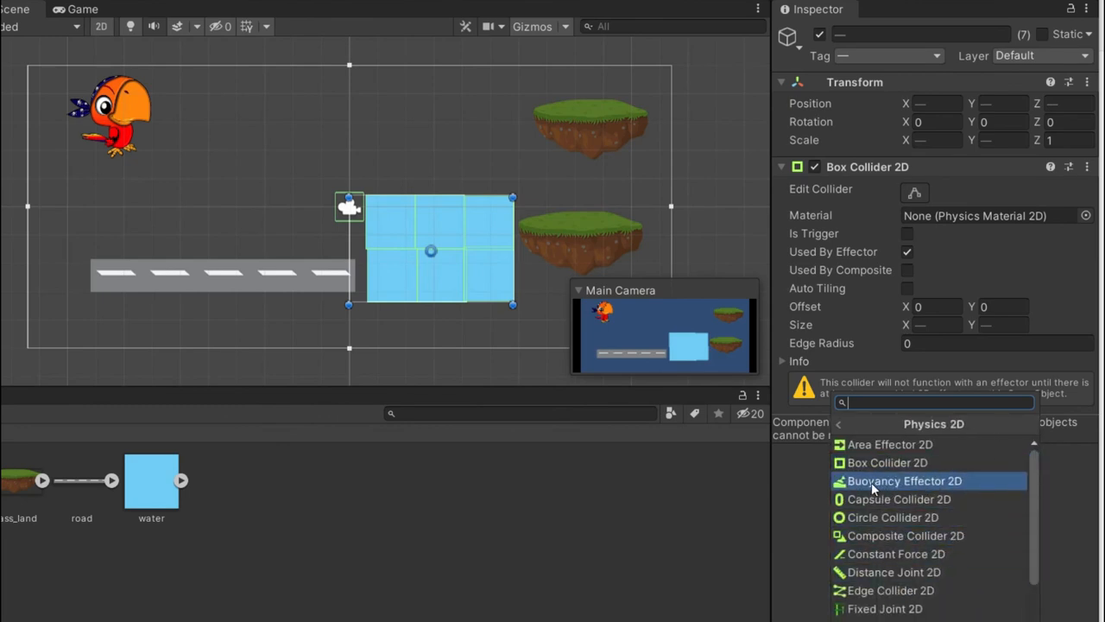
click(872, 482)
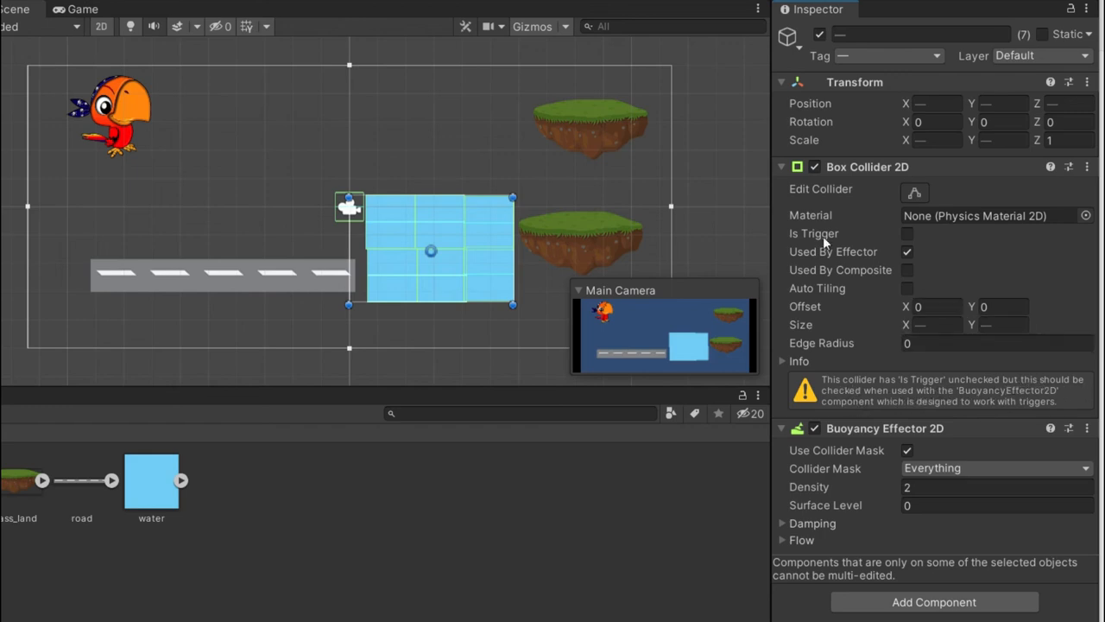
click(907, 234)
click(373, 486)
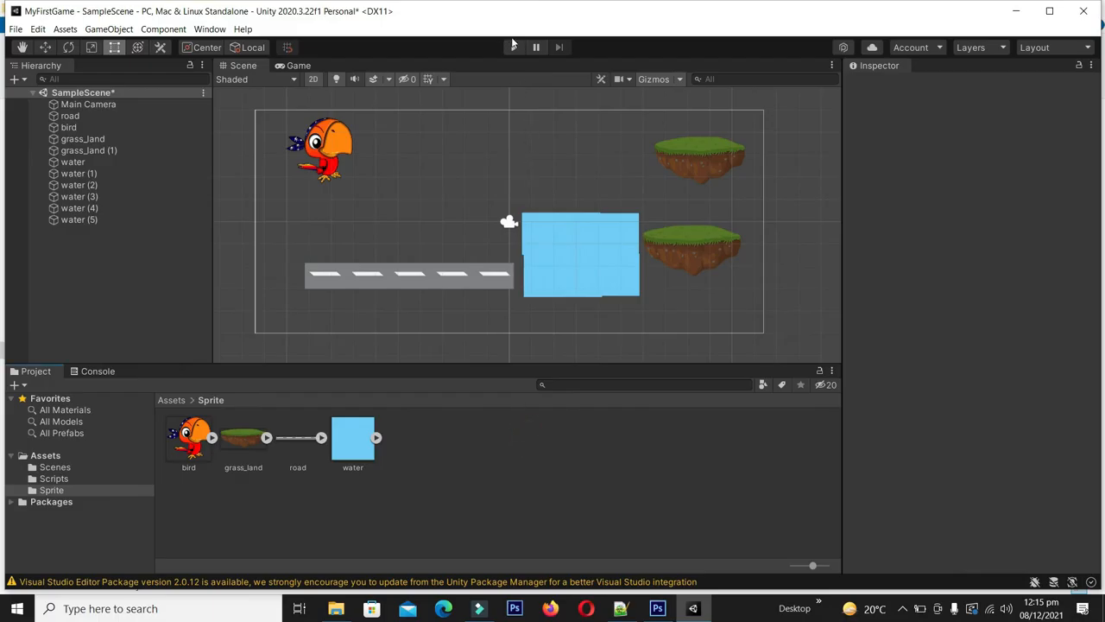
Run the game and move the bird from the road into the water, making it jump there to test the buoyancy.
click(512, 46)
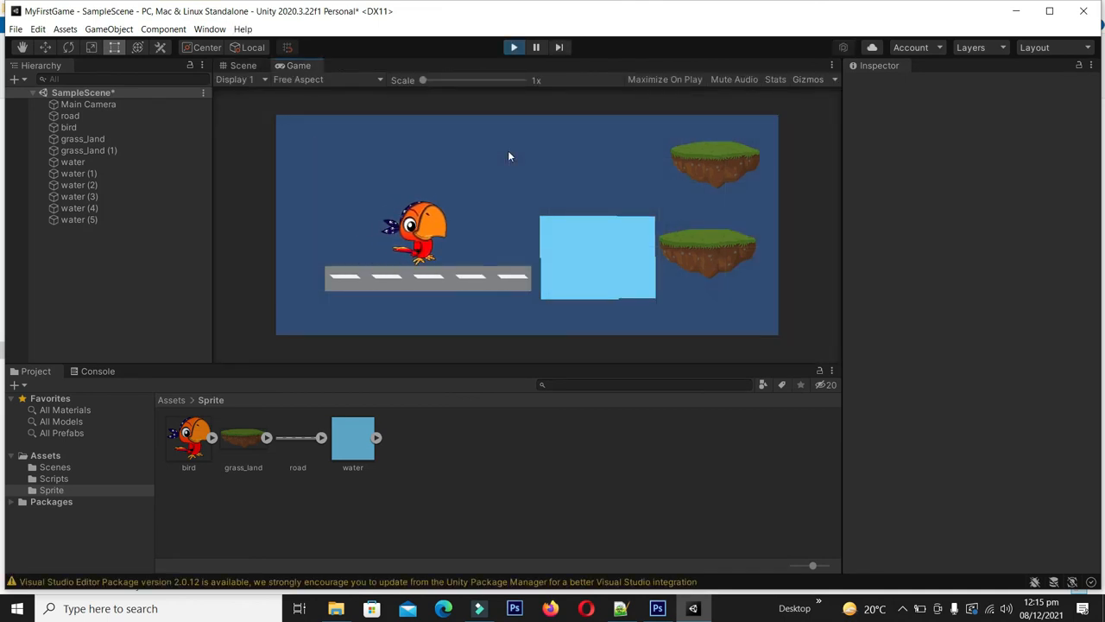
key(Up)
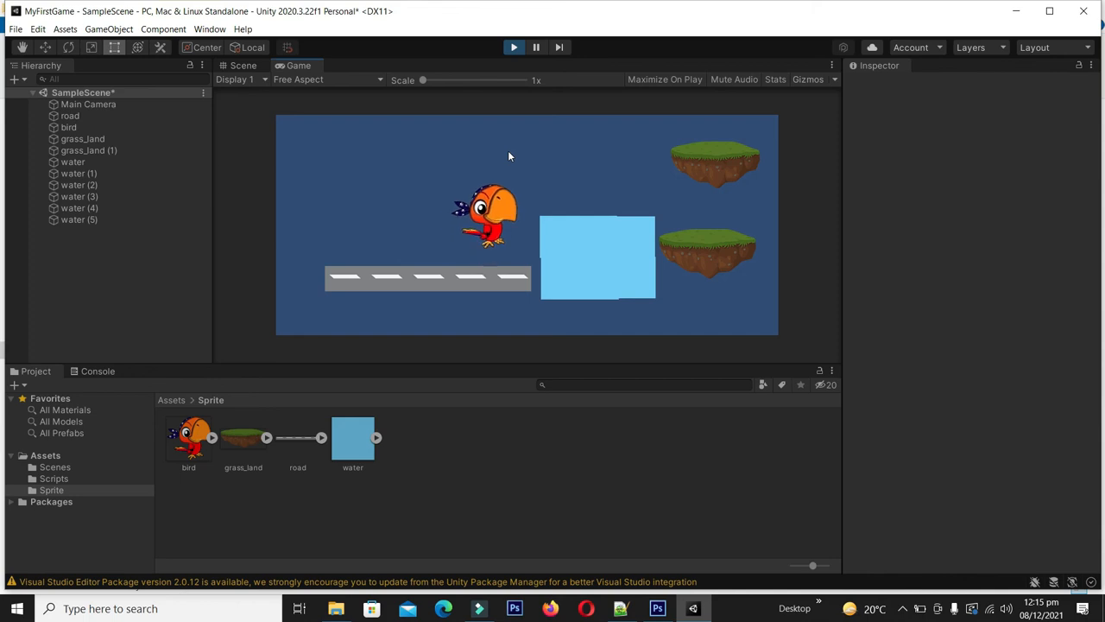
key(Right)
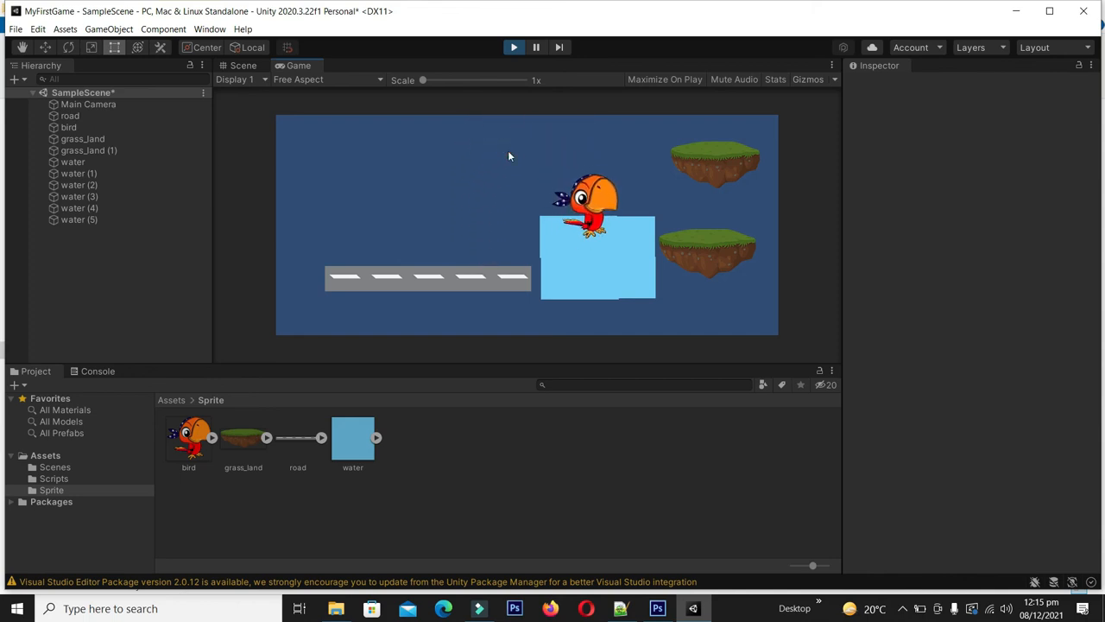
key(Up)
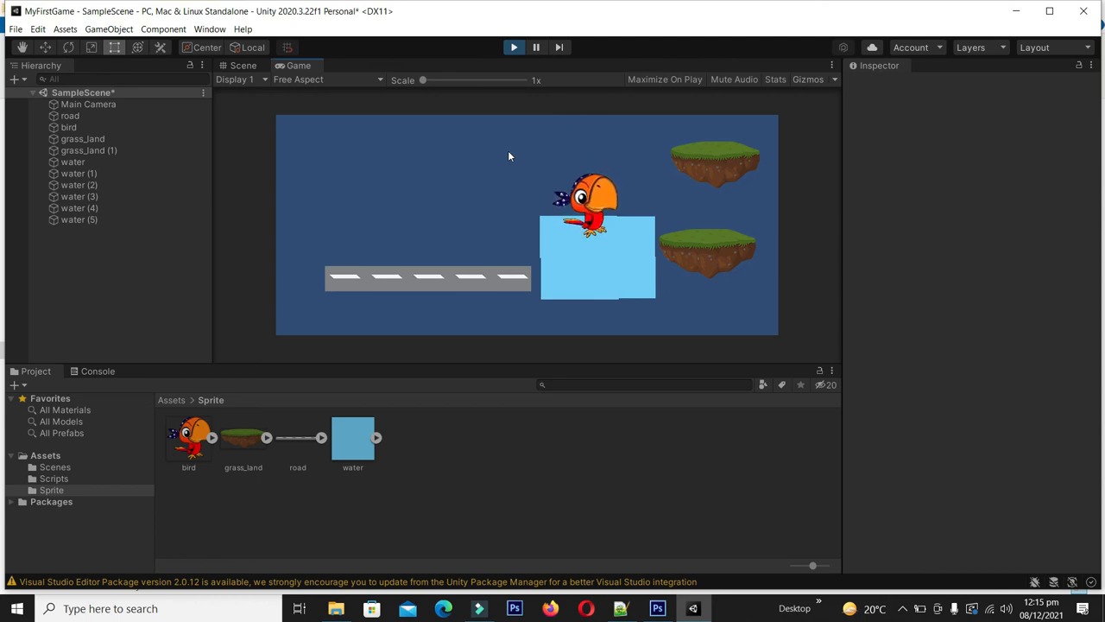
key(Up)
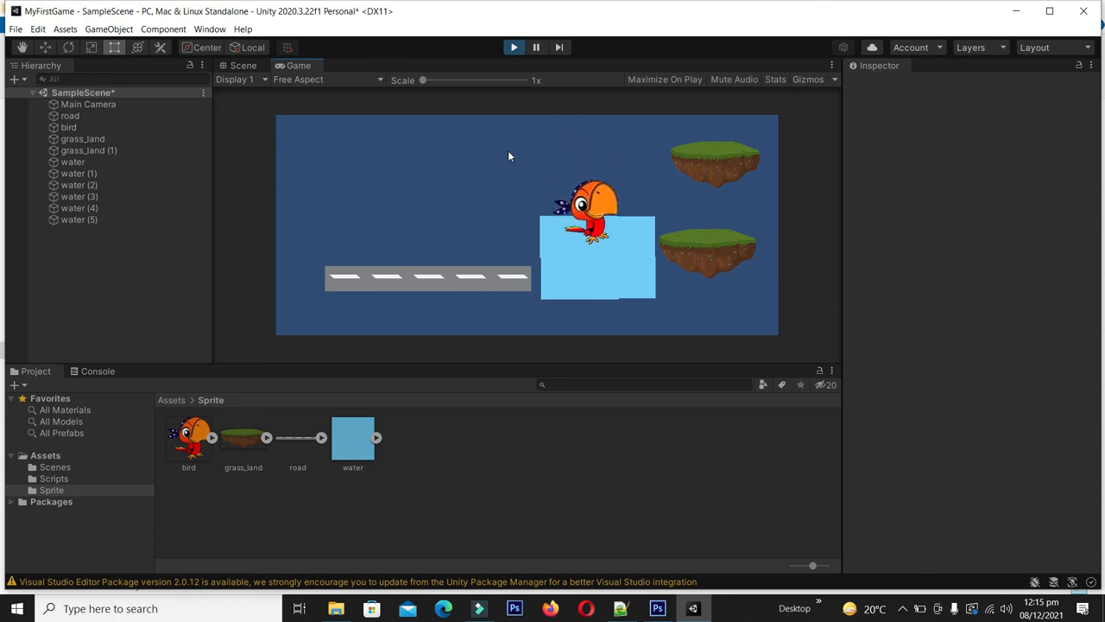
key(Up)
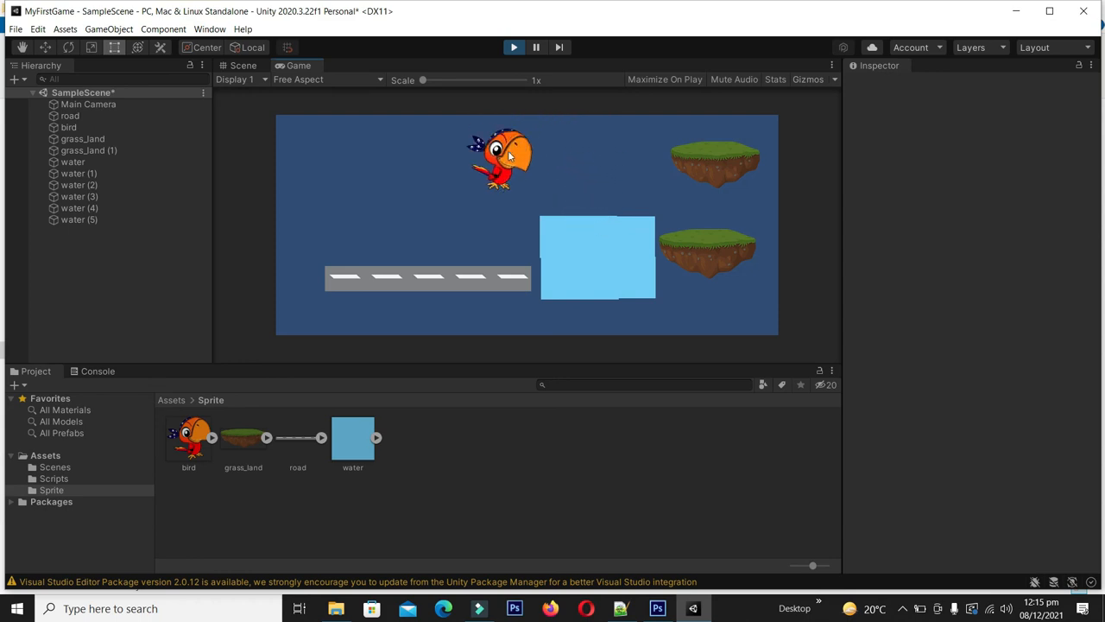
Bring the bird back to the road, jump it into the water again, and steer it back toward the road.
key(Left)
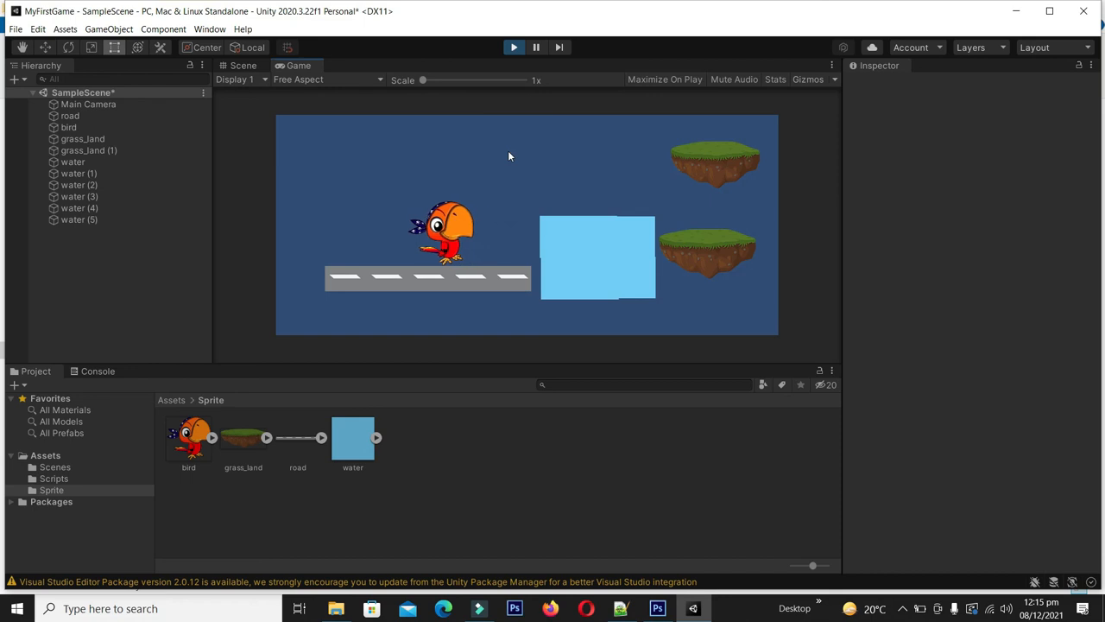
key(Right)
key(space)
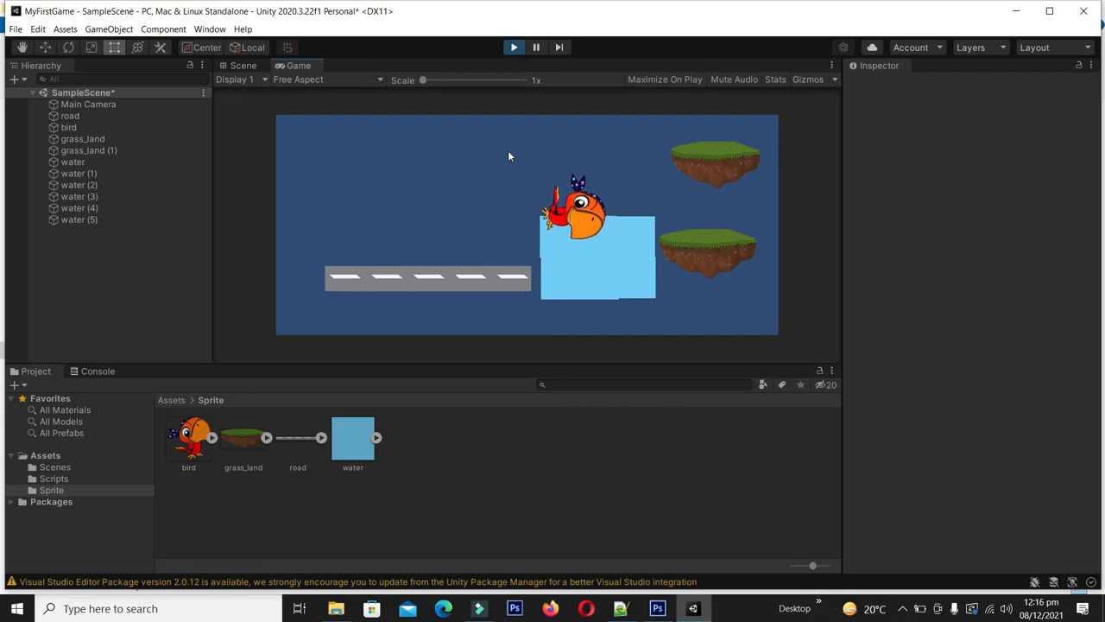
key(Left)
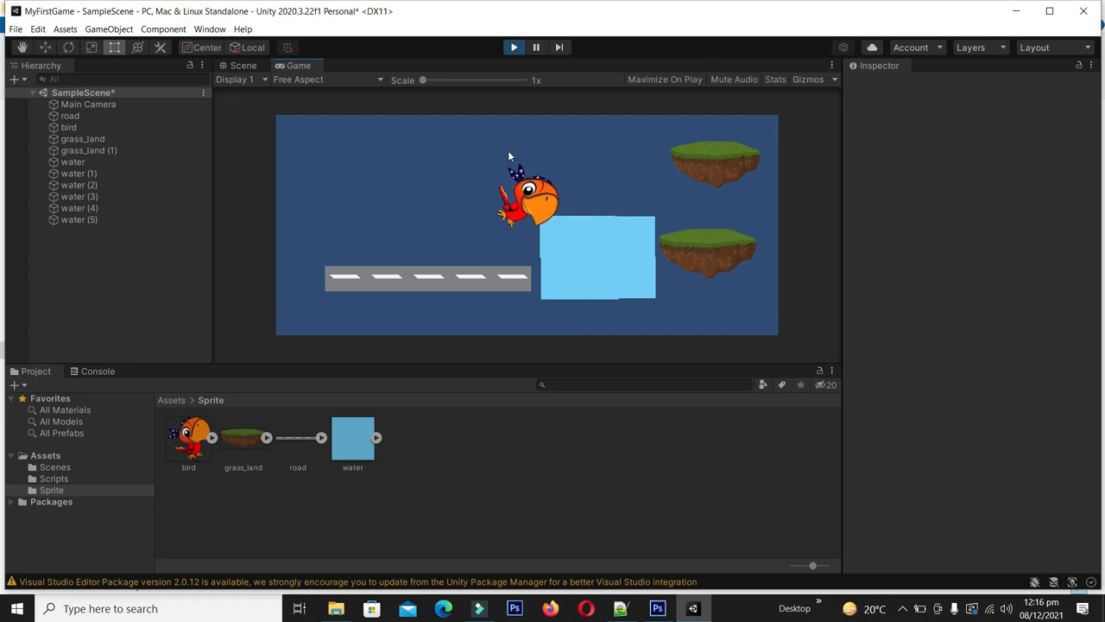